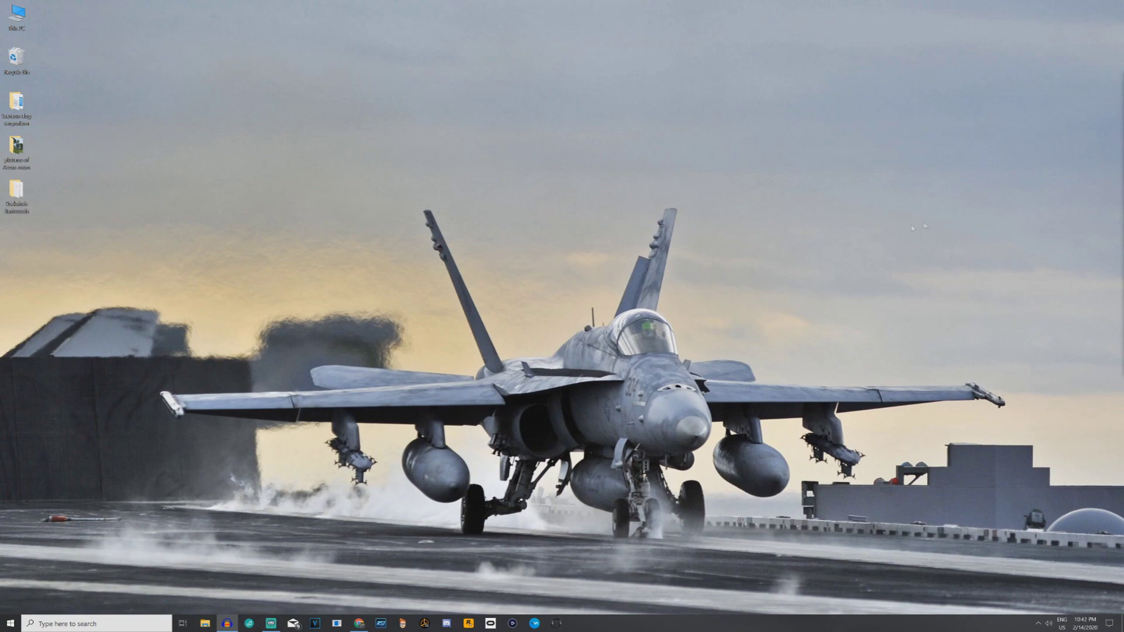
Download DCS-SimpleRadioStandalone-1.7.4.0.zip from the assets of the GitHub release page in the browser.
{"action": "left_click", "coordinate": [358, 624]}
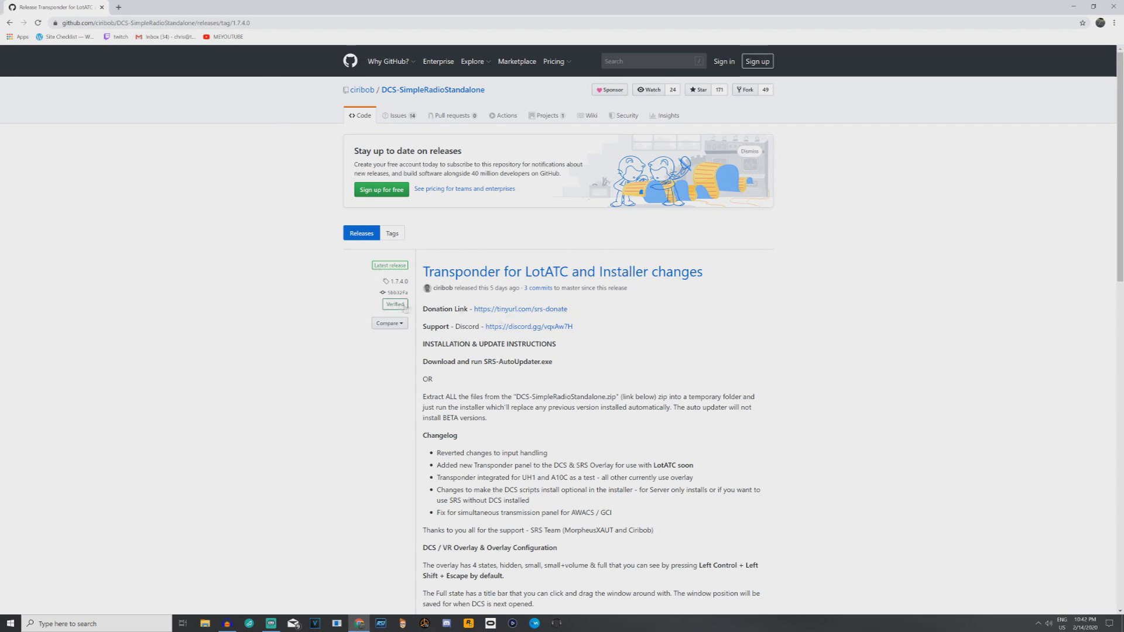
{"action": "scroll", "coordinate": [363, 301], "scroll_direction": "down", "scroll_amount": 15}
{"action": "scroll", "coordinate": [362, 301], "scroll_direction": "down", "scroll_amount": 3}
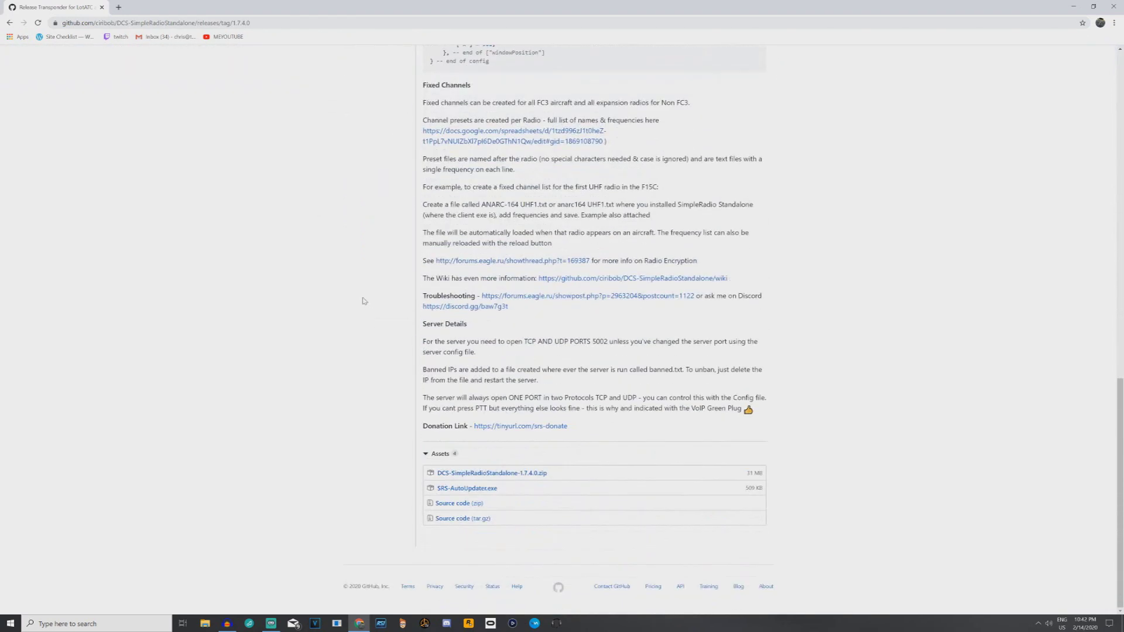
{"action": "left_click", "coordinate": [529, 476]}
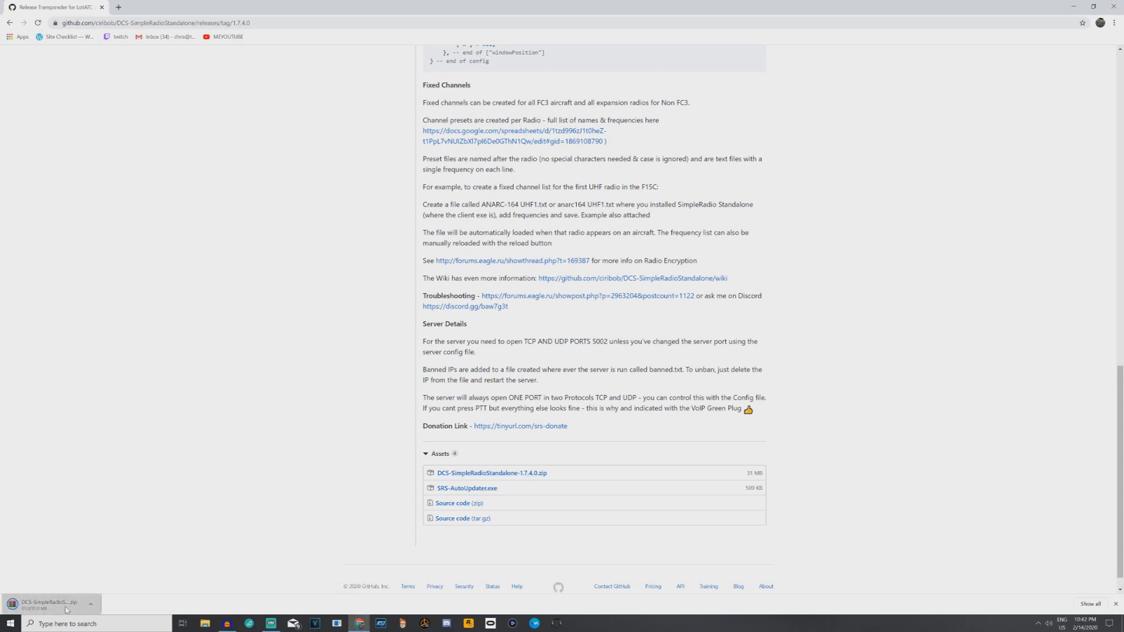
Open the downloaded archive to view the SRS installer, and close the installer, the archive and the browser.
{"action": "left_click", "coordinate": [66, 610]}
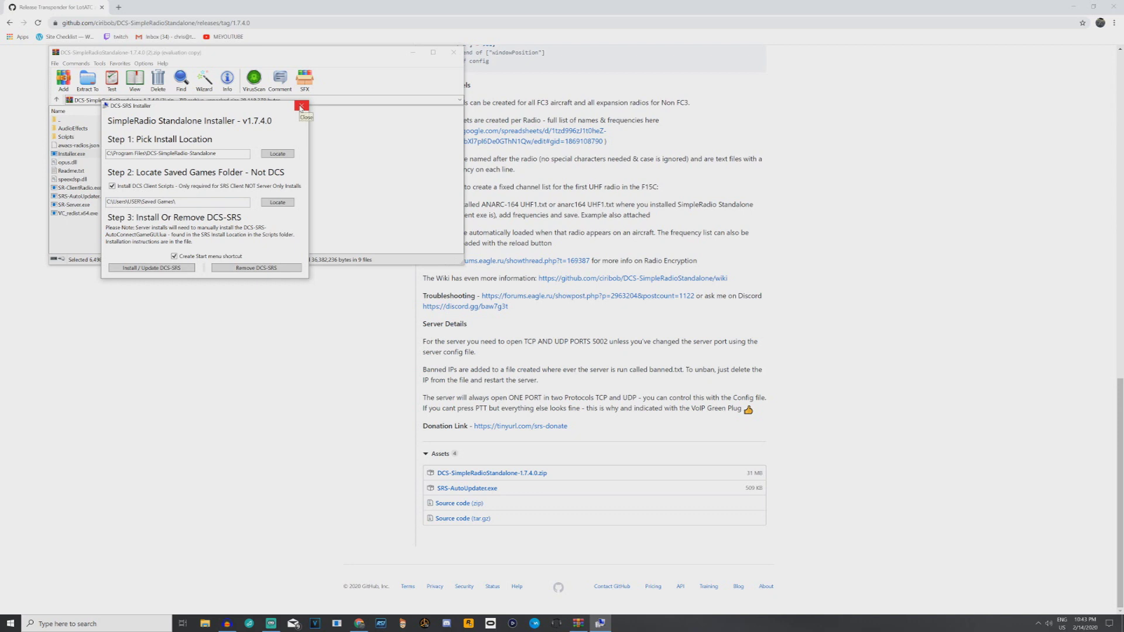
{"action": "left_click", "coordinate": [301, 107]}
{"action": "left_click", "coordinate": [454, 52]}
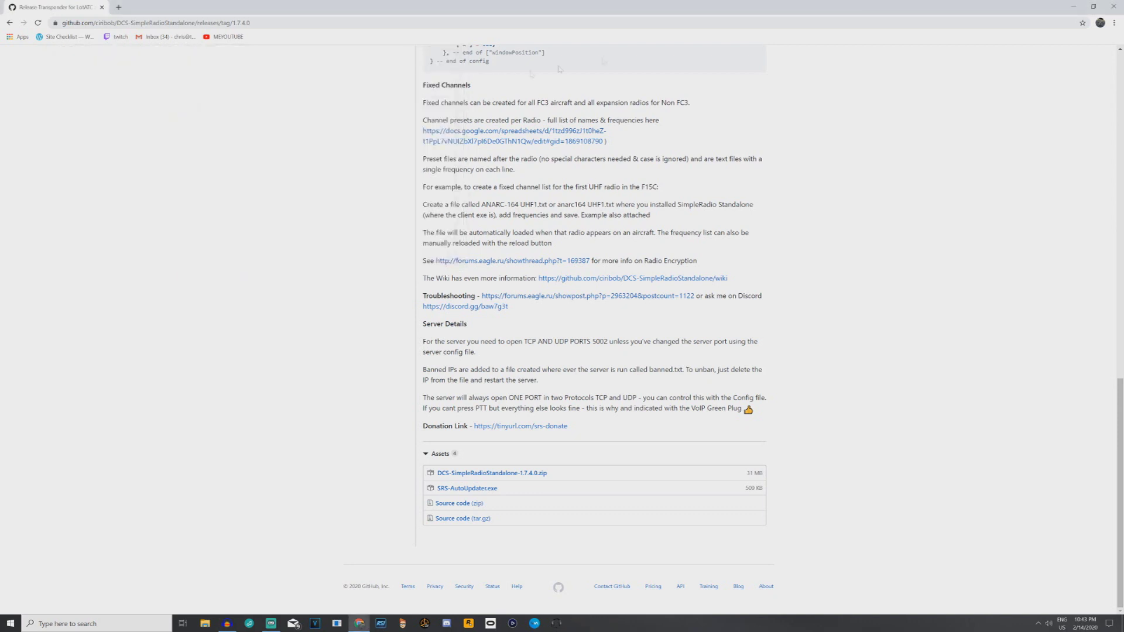
{"action": "left_click", "coordinate": [1112, 7]}
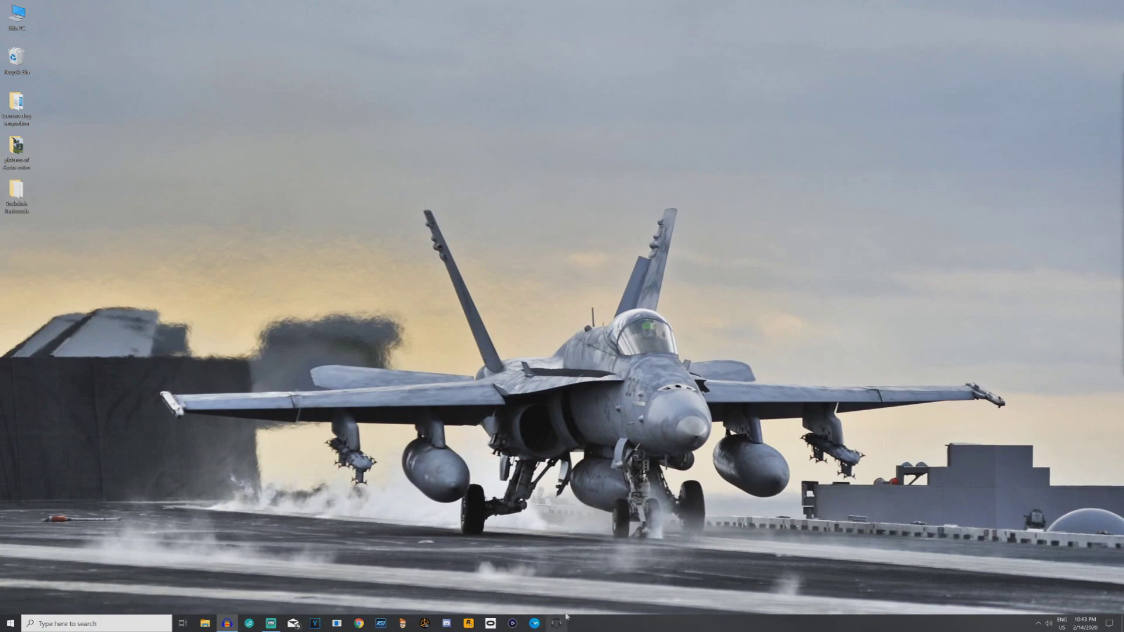
Open the DCS-SRS client and review the available microphone, mic output and speaker devices.
{"action": "left_click", "coordinate": [557, 624]}
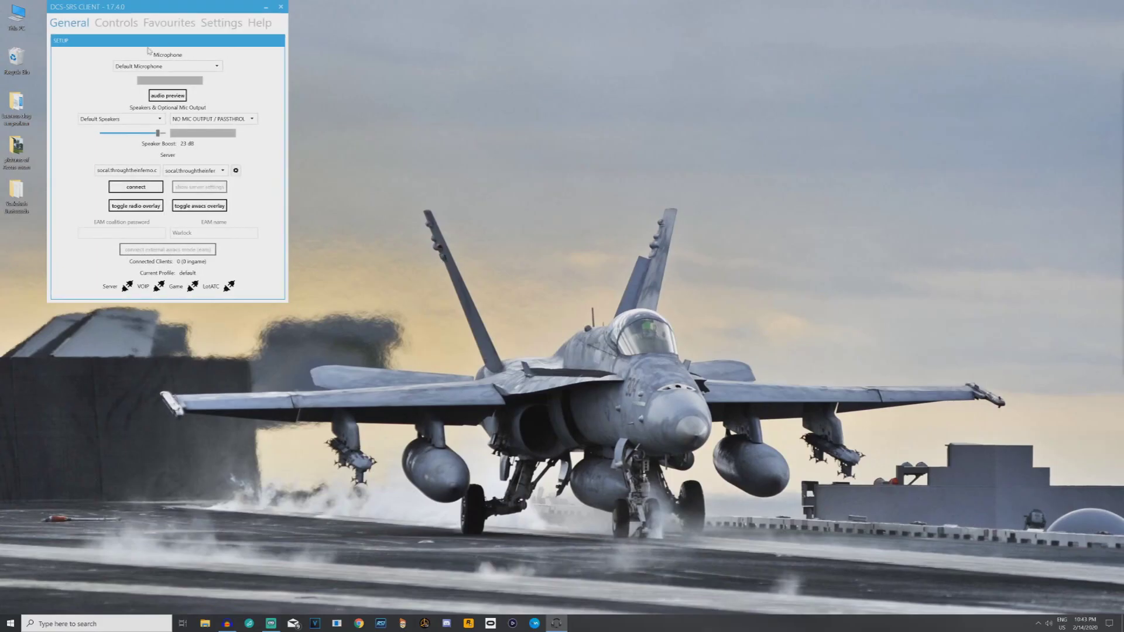
{"action": "left_click", "coordinate": [174, 67]}
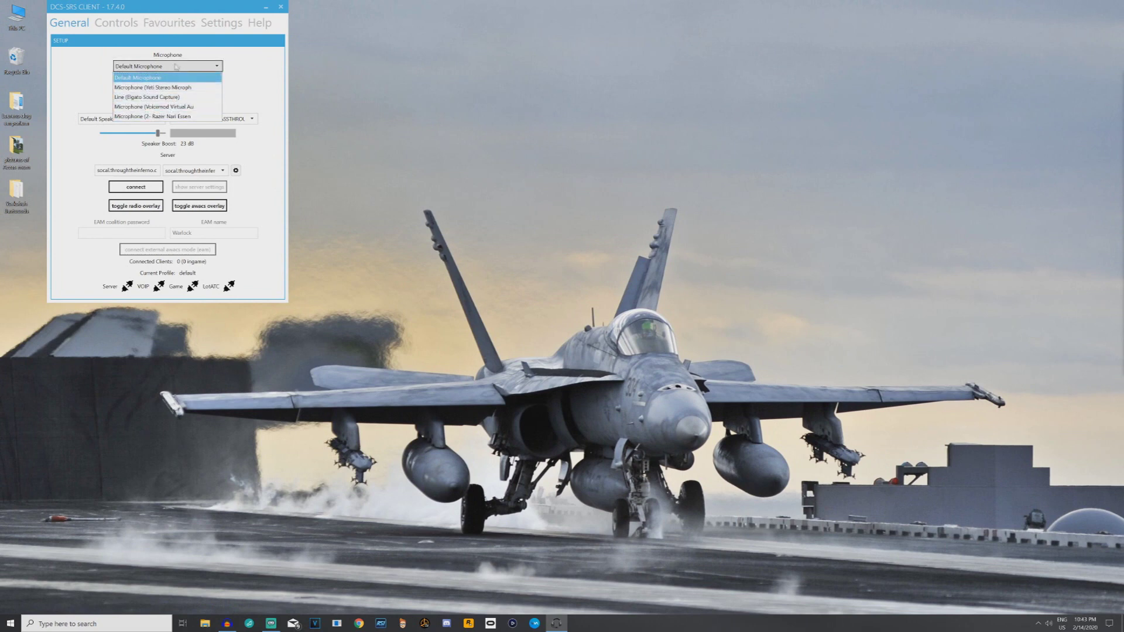
{"action": "left_click", "coordinate": [193, 57]}
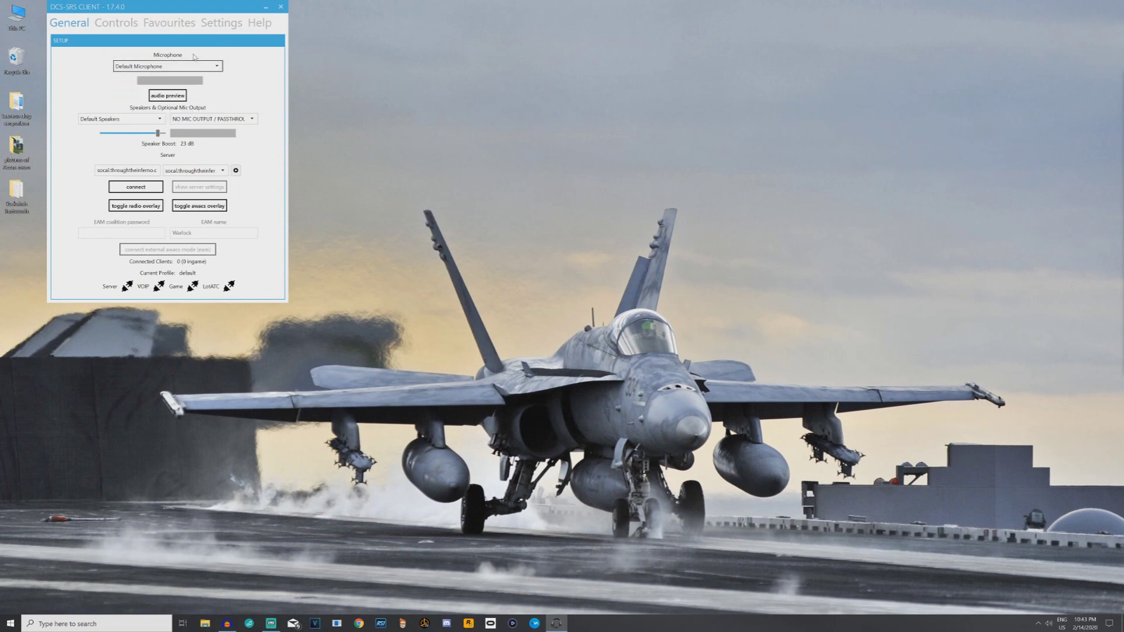
{"action": "left_click", "coordinate": [224, 119]}
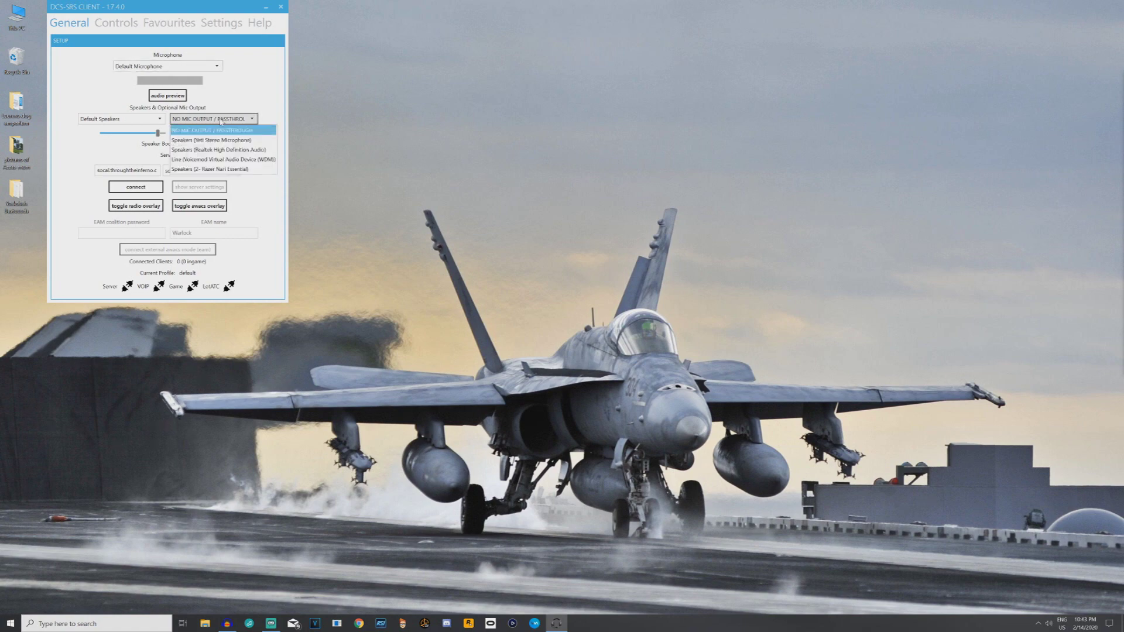
{"action": "left_click", "coordinate": [133, 122]}
{"action": "left_click", "coordinate": [134, 120]}
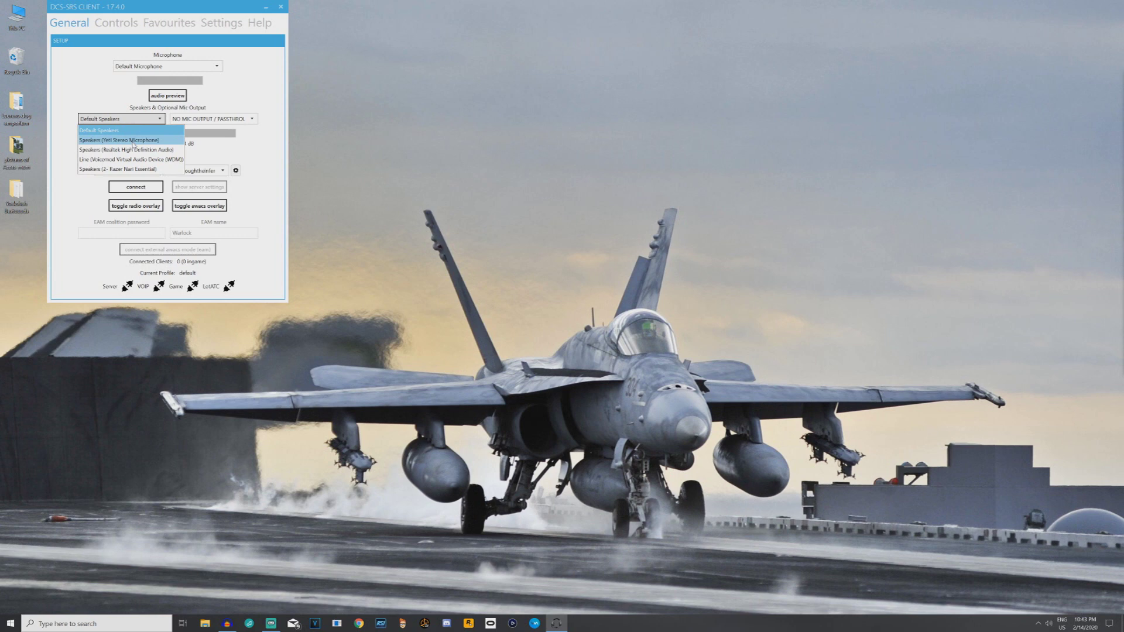
{"action": "left_click", "coordinate": [122, 118]}
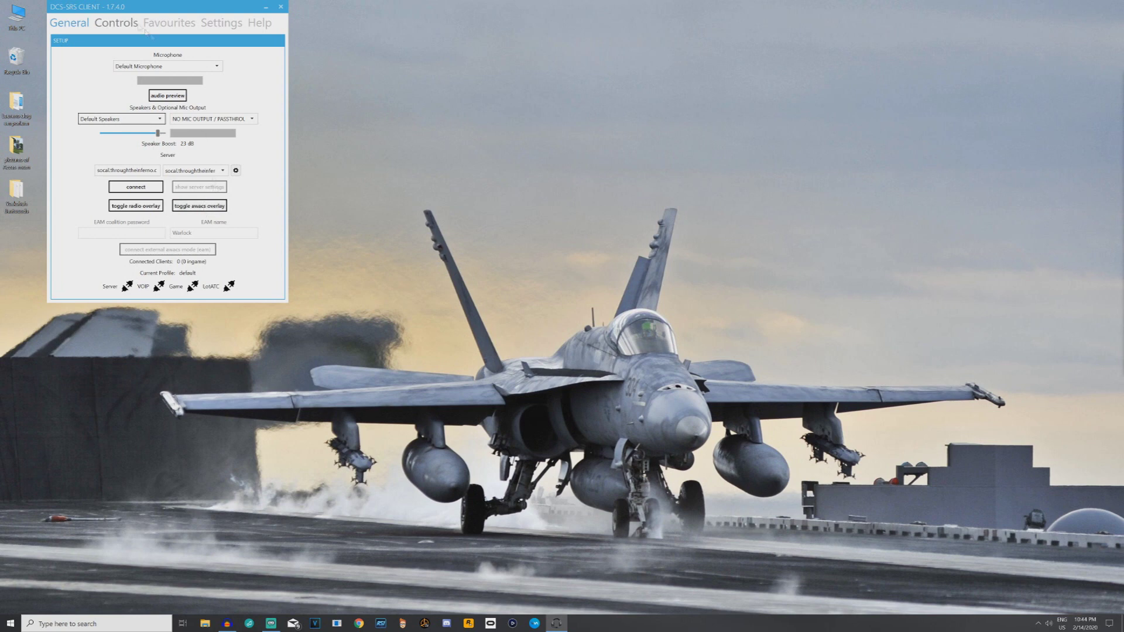
Review the client's radio control bindings, global settings and help text, and return to the general setup.
{"action": "left_click", "coordinate": [116, 24]}
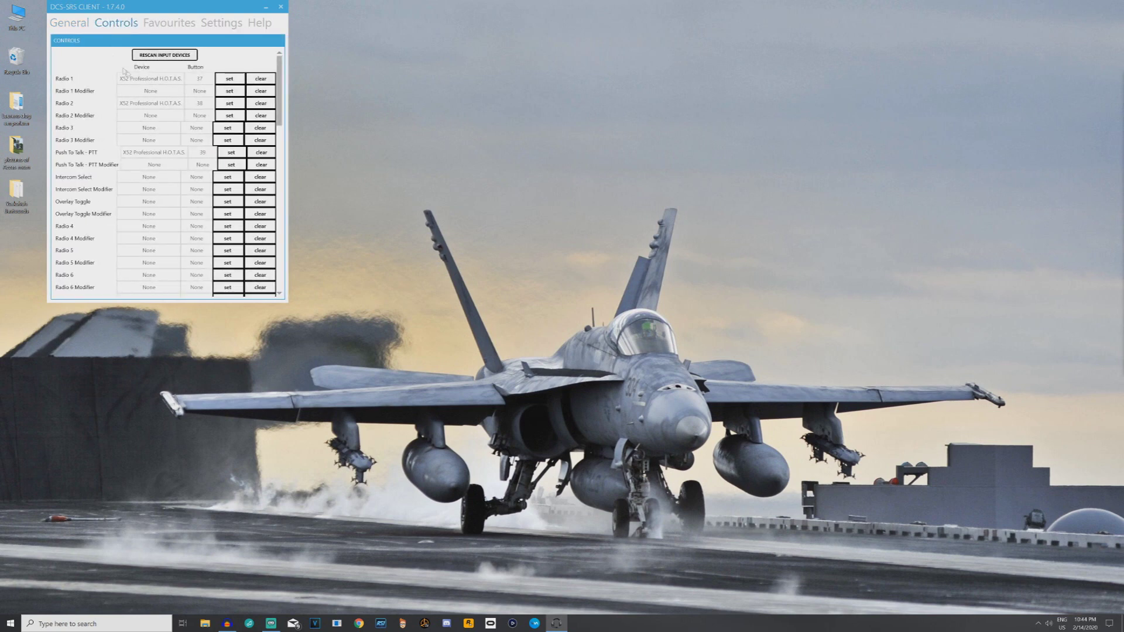
{"action": "left_click", "coordinate": [223, 79]}
{"action": "left_click", "coordinate": [221, 24]}
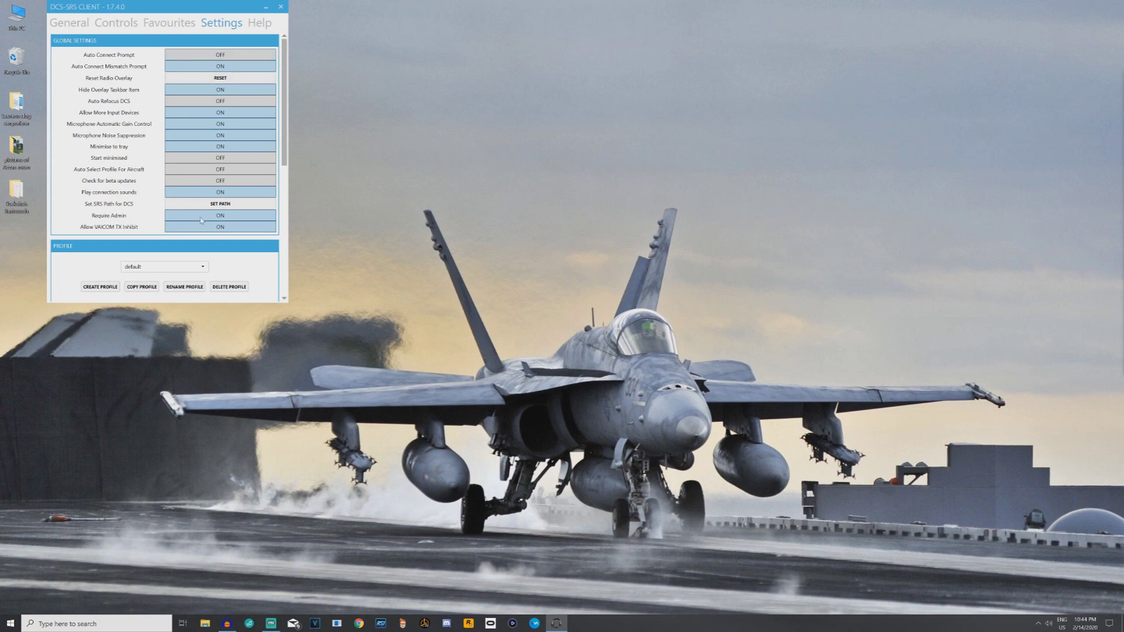
{"action": "left_click", "coordinate": [259, 23]}
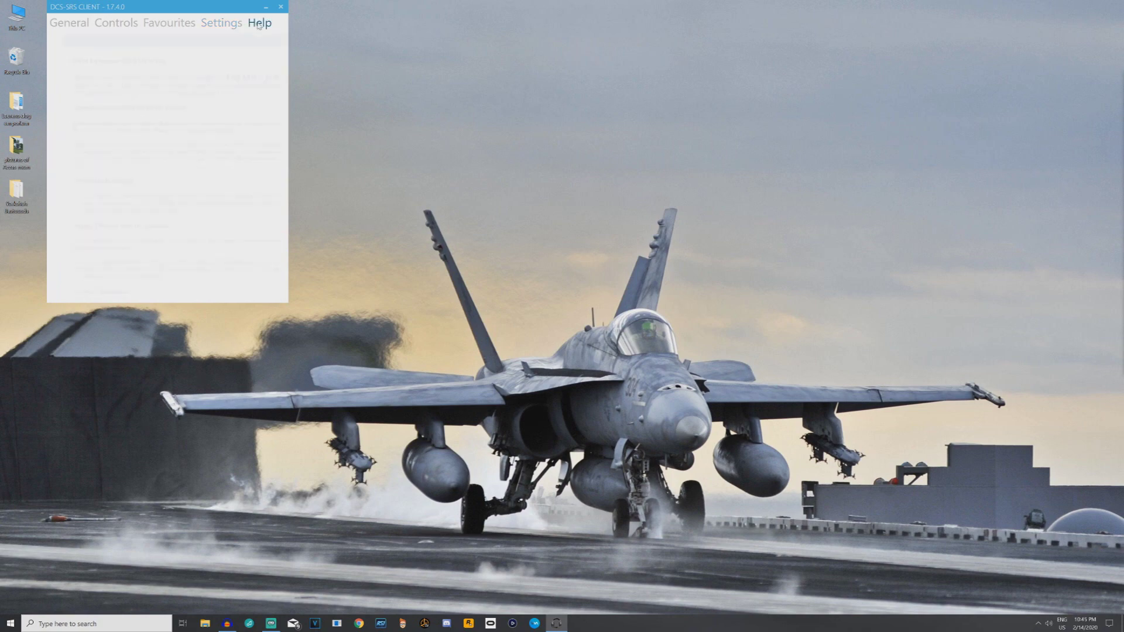
{"action": "scroll", "coordinate": [164, 175], "scroll_direction": "down", "scroll_amount": 3}
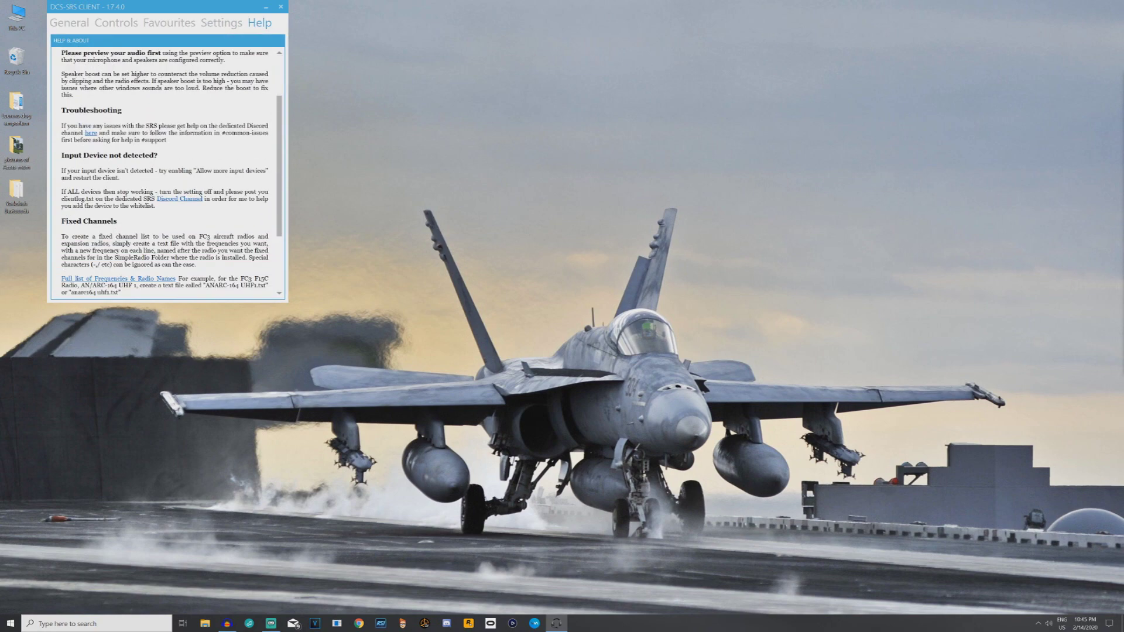
{"action": "scroll", "coordinate": [164, 175], "scroll_direction": "up", "scroll_amount": 3}
{"action": "left_click", "coordinate": [70, 25]}
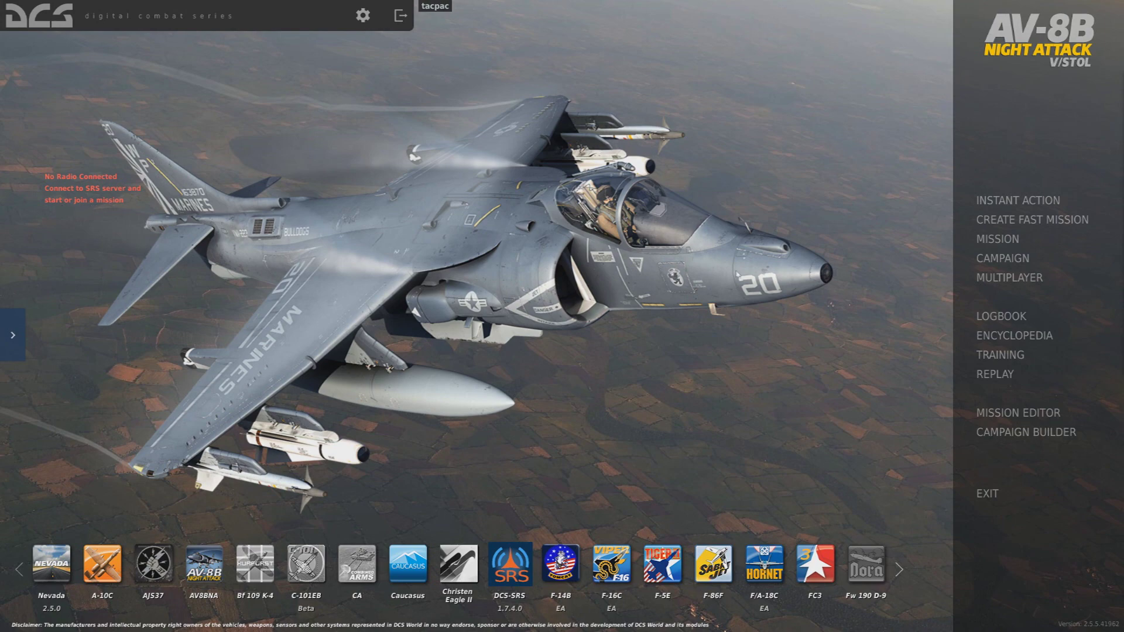
In DCS World, select the Through The Inferno [SOCAL1-US] multiplayer server and read the SRS address in its description.
{"action": "left_click", "coordinate": [1016, 281]}
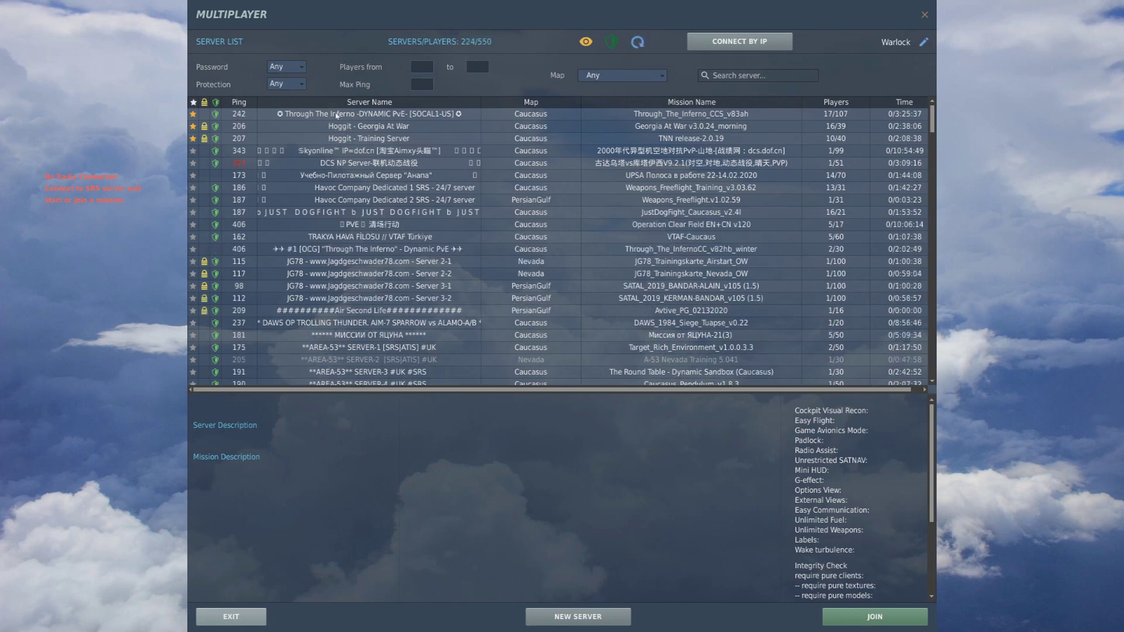
{"action": "left_click", "coordinate": [338, 115]}
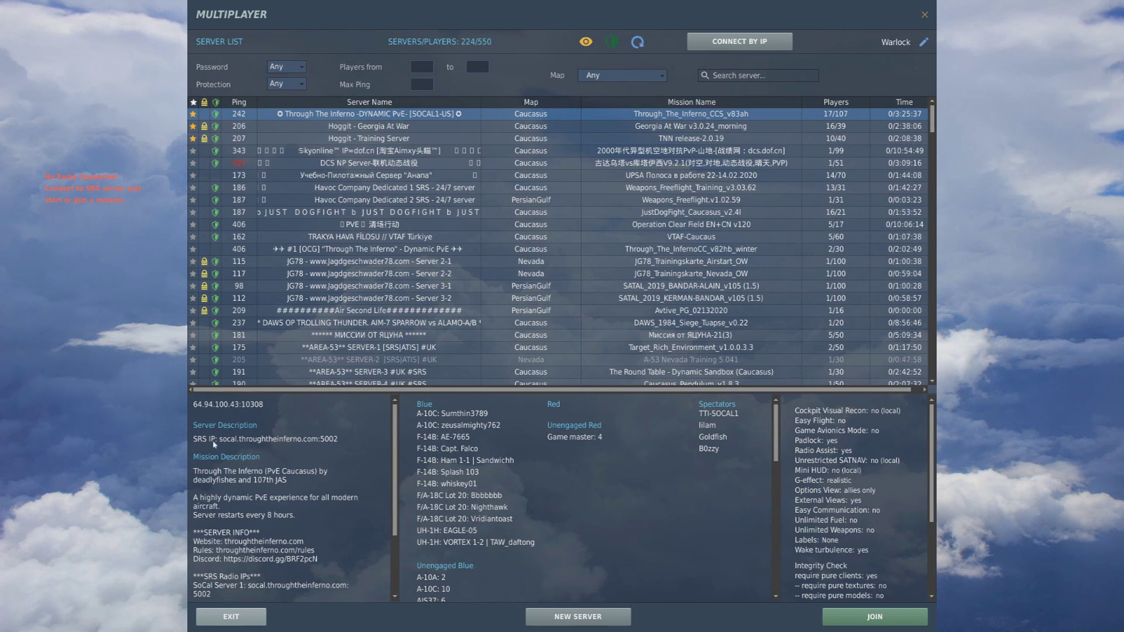
{"action": "scroll", "coordinate": [215, 478], "scroll_direction": "down", "scroll_amount": 3}
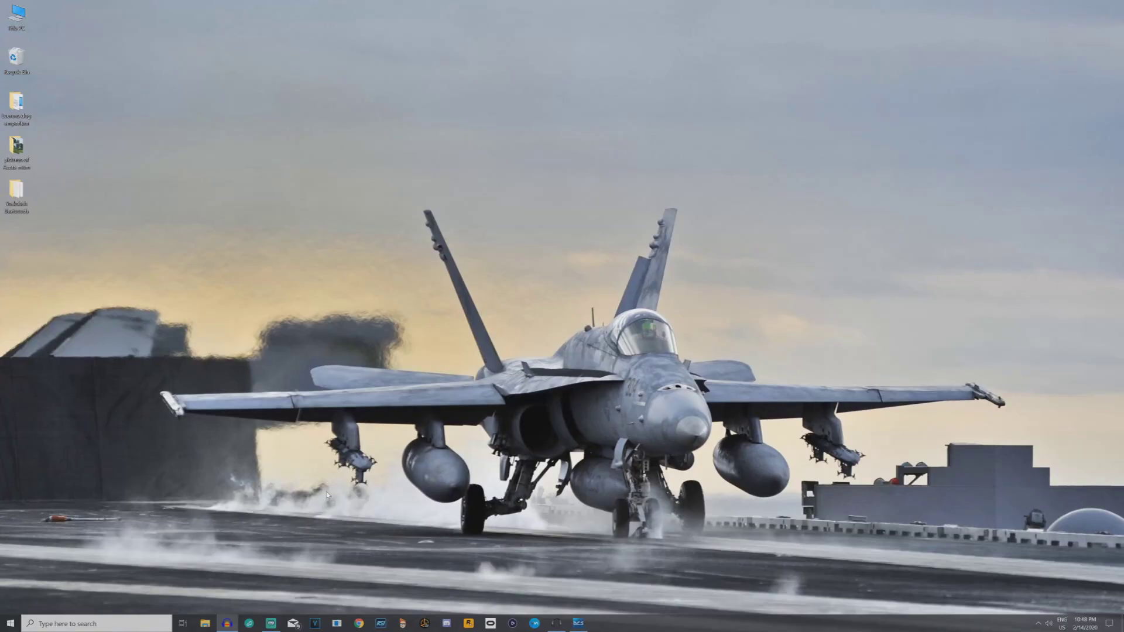
Restore the minimised DCS-SRS client and set its server address to socal.throughtheinferno.com:5002.
{"action": "left_click", "coordinate": [1039, 623]}
{"action": "right_click", "coordinate": [1012, 572]}
{"action": "left_click", "coordinate": [1000, 578]}
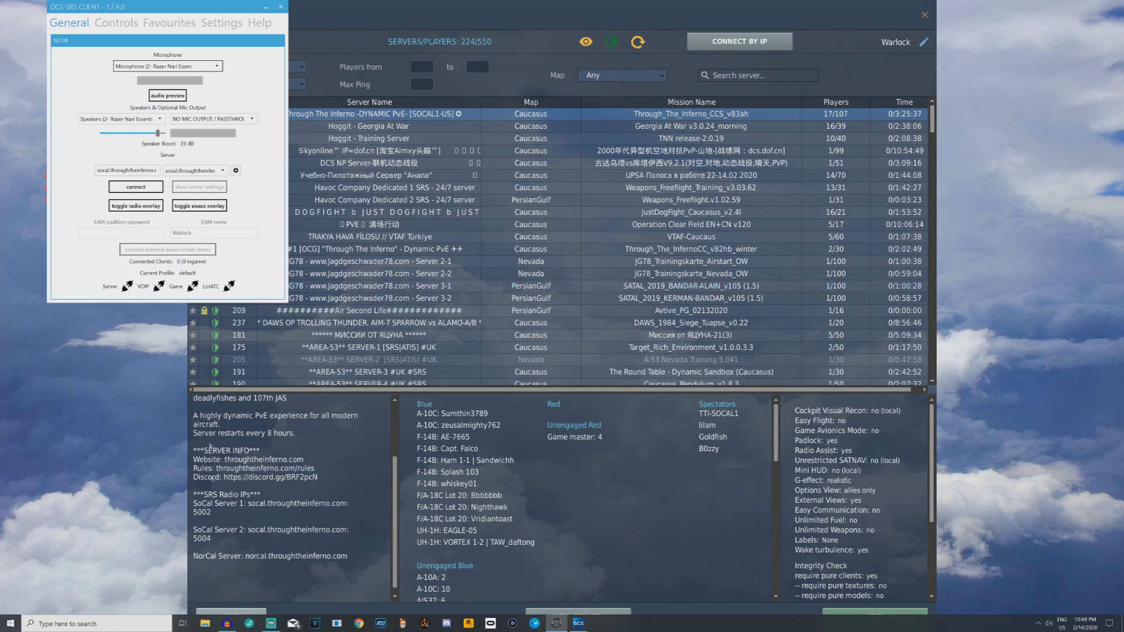
{"action": "left_click", "coordinate": [121, 170]}
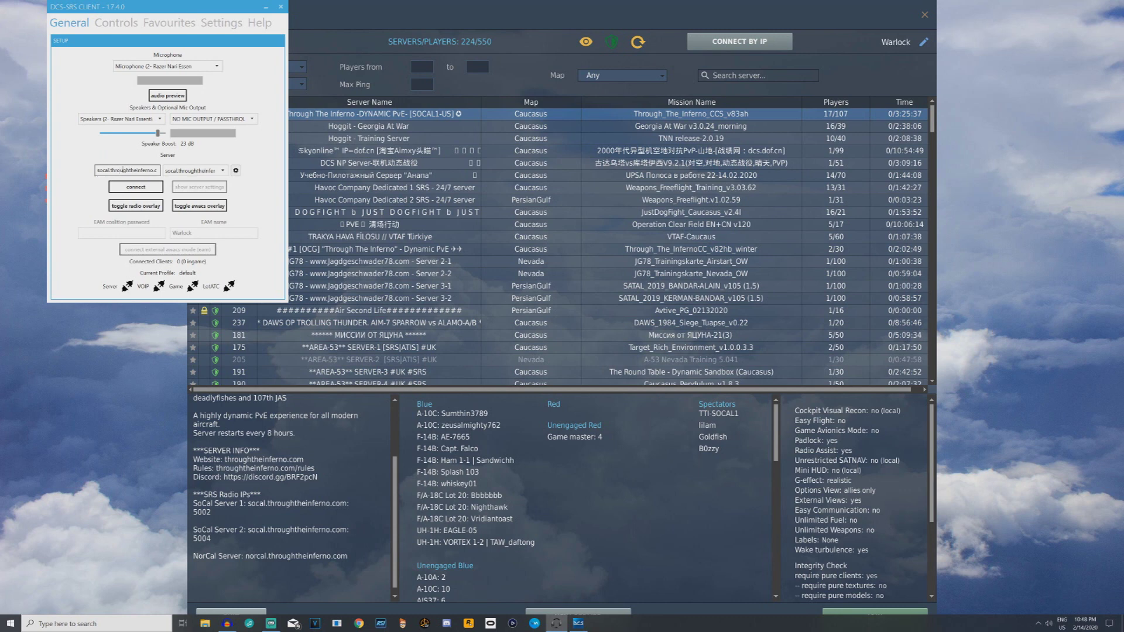
{"action": "key", "text": "End"}
{"action": "type", "text": ":5002"}
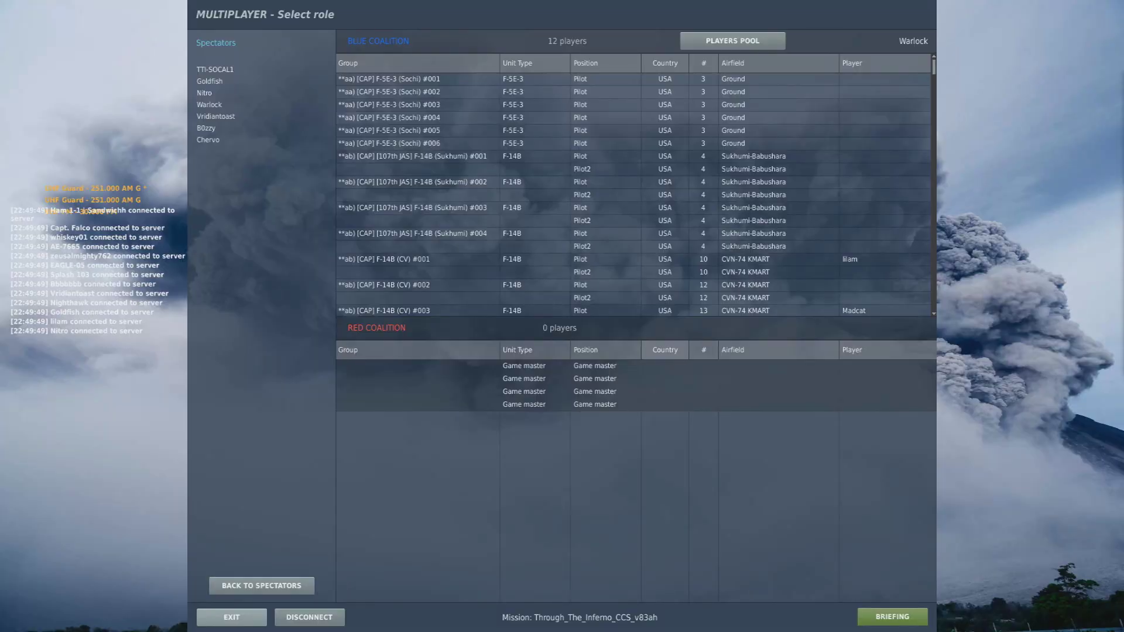
Take the pilot slot of [Helo-Transport] UH-1H (Sochi) #001 in the blue coalition and start flying from the briefing.
{"action": "scroll", "coordinate": [597, 239], "scroll_direction": "down", "scroll_amount": 10}
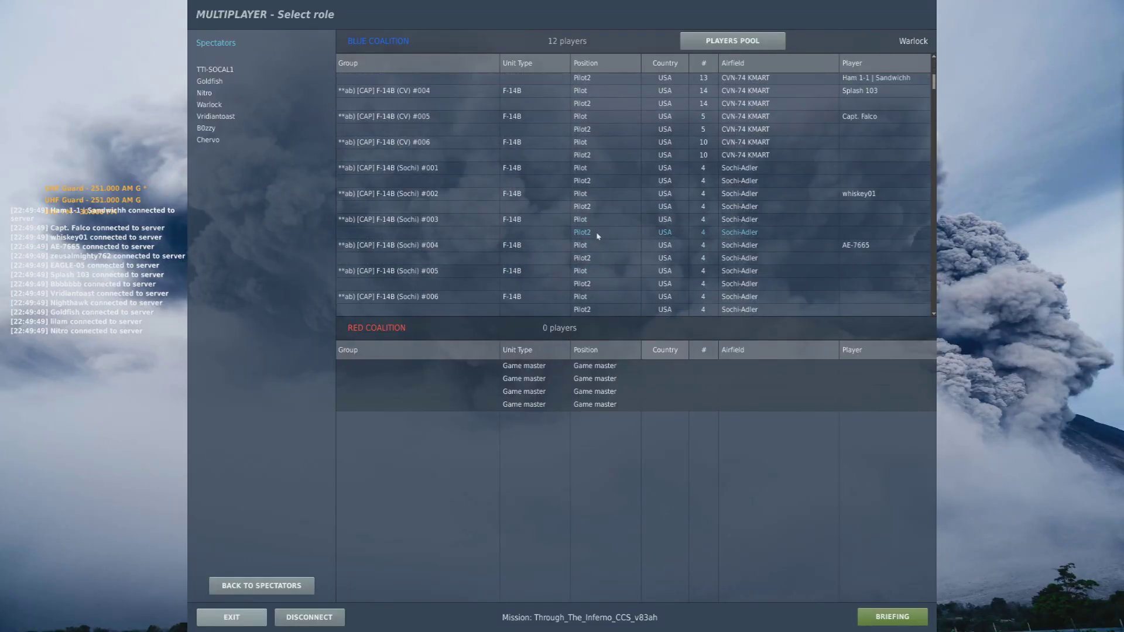
{"action": "scroll", "coordinate": [609, 246], "scroll_direction": "down", "scroll_amount": 15}
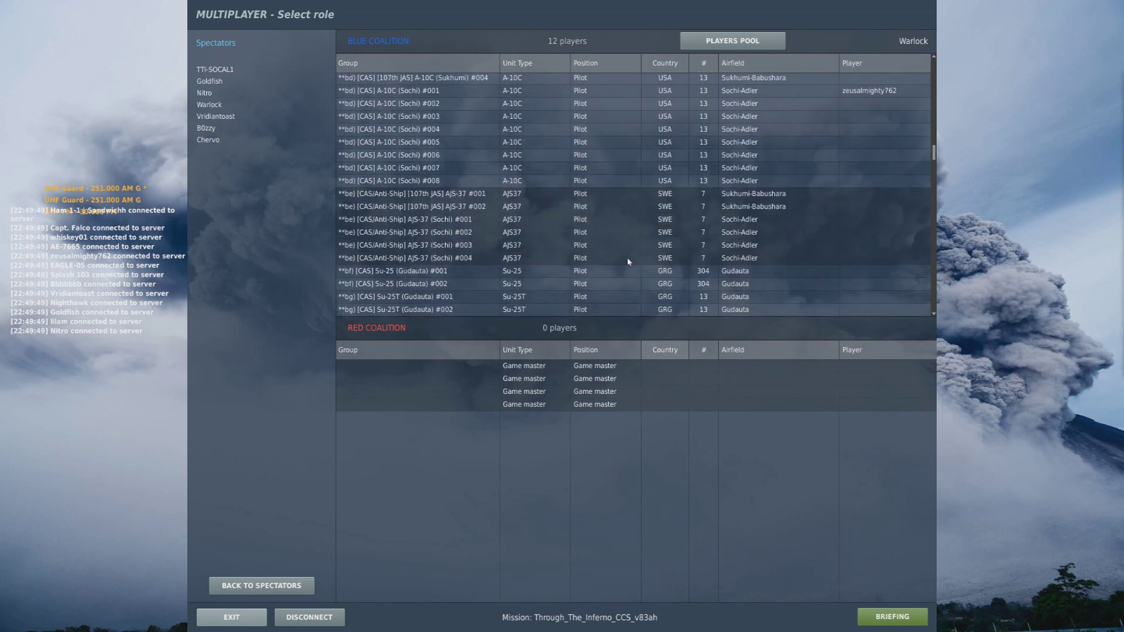
{"action": "scroll", "coordinate": [631, 265], "scroll_direction": "down", "scroll_amount": 10}
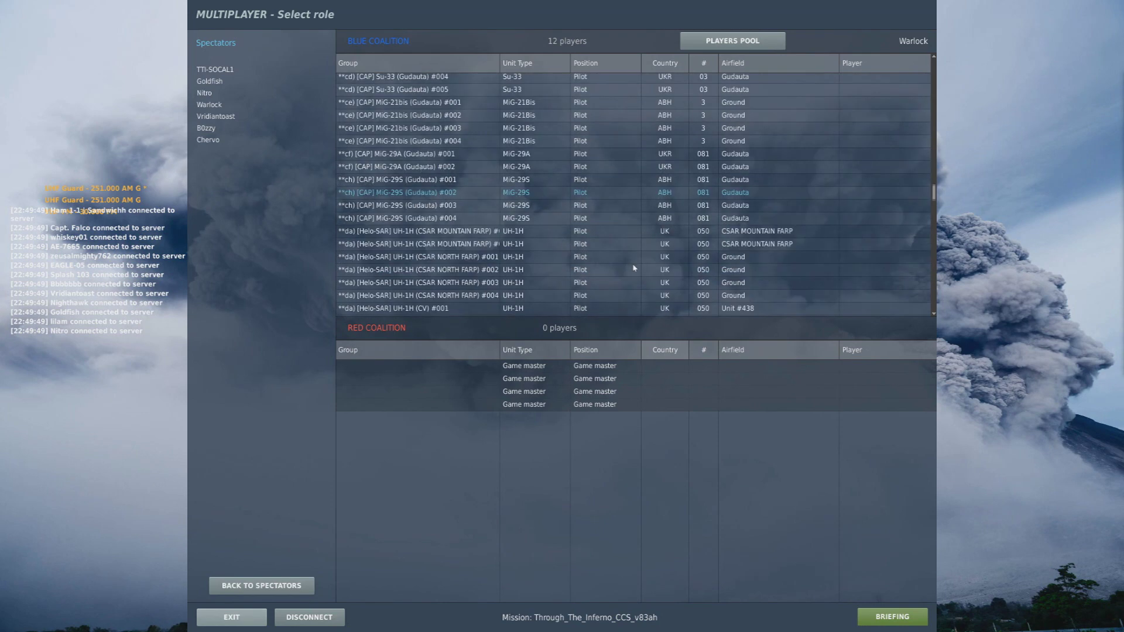
{"action": "left_click", "coordinate": [870, 215]}
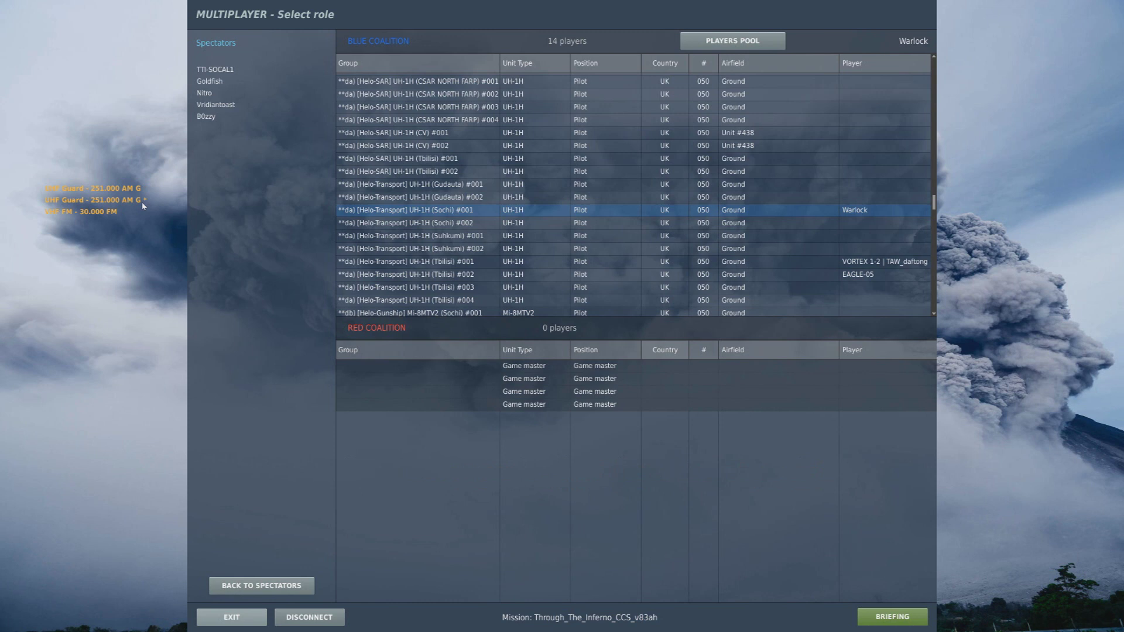
{"action": "left_click", "coordinate": [892, 617]}
{"action": "left_click", "coordinate": [892, 525]}
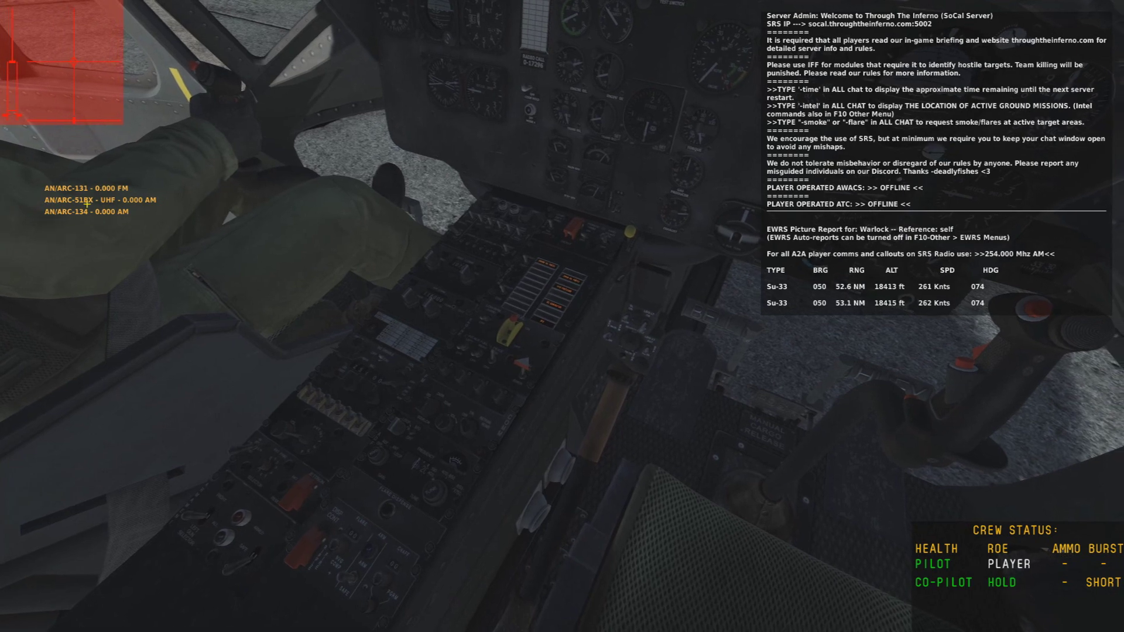
Tune the AN/ARC-51BX UHF radio in the Huey cockpit to 254.000 AM.
{"action": "left_click", "coordinate": [342, 370]}
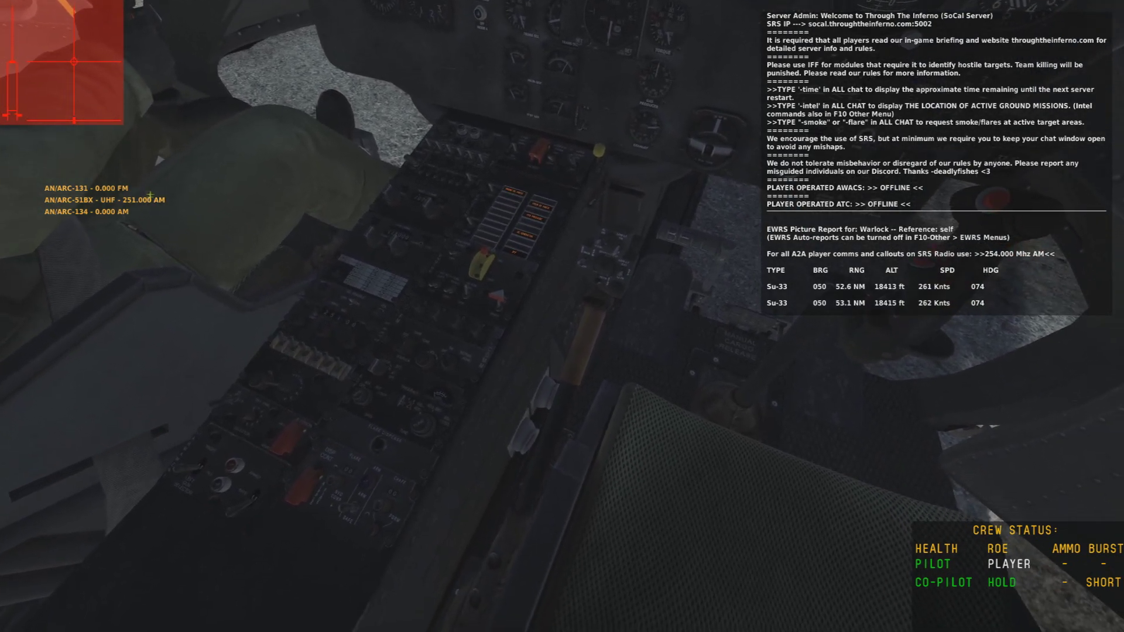
{"action": "scroll", "coordinate": [321, 319], "scroll_direction": "up", "scroll_amount": 1}
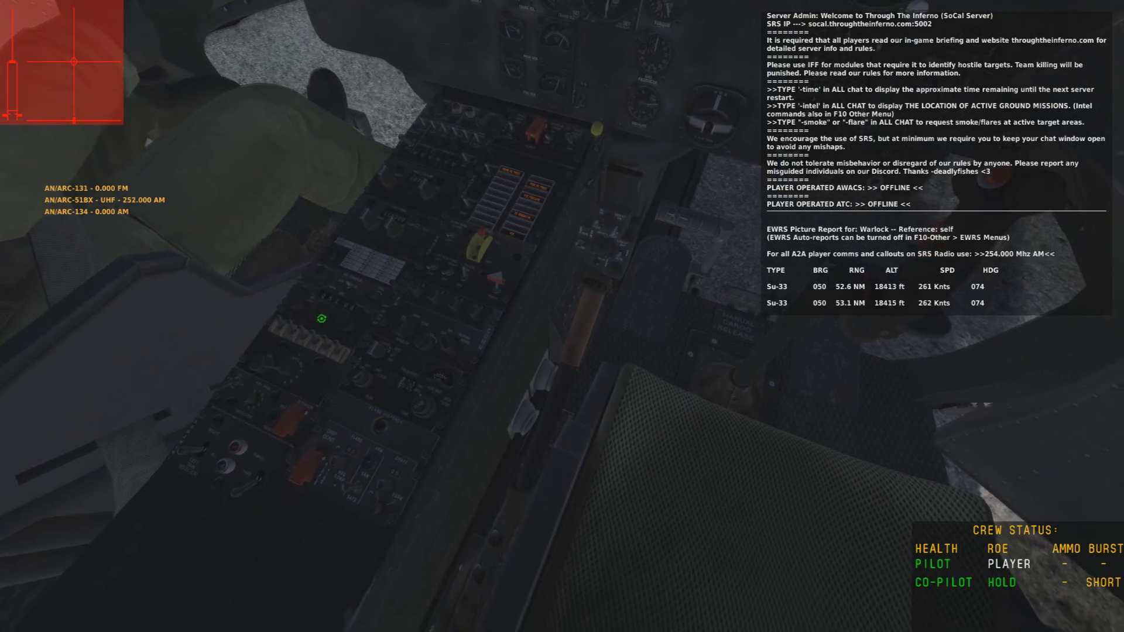
{"action": "scroll", "coordinate": [321, 319], "scroll_direction": "up", "scroll_amount": 2}
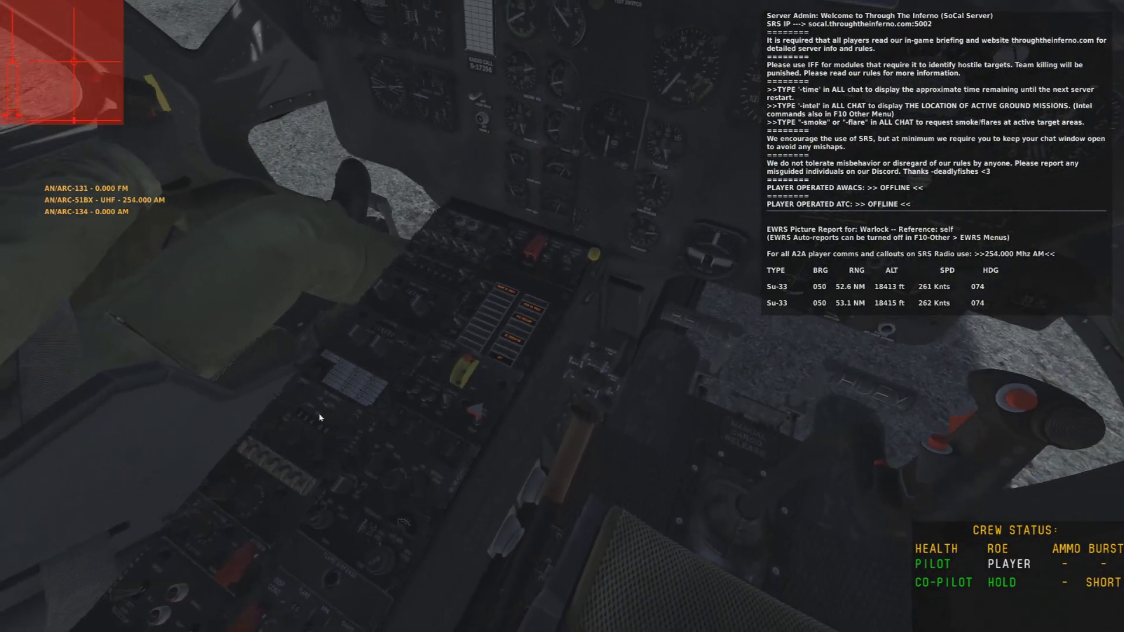
Read the SRS radio addresses and player frequencies in the mission briefing, and return to the cockpit.
{"action": "key", "text": "Escape"}
{"action": "left_click", "coordinate": [559, 291]}
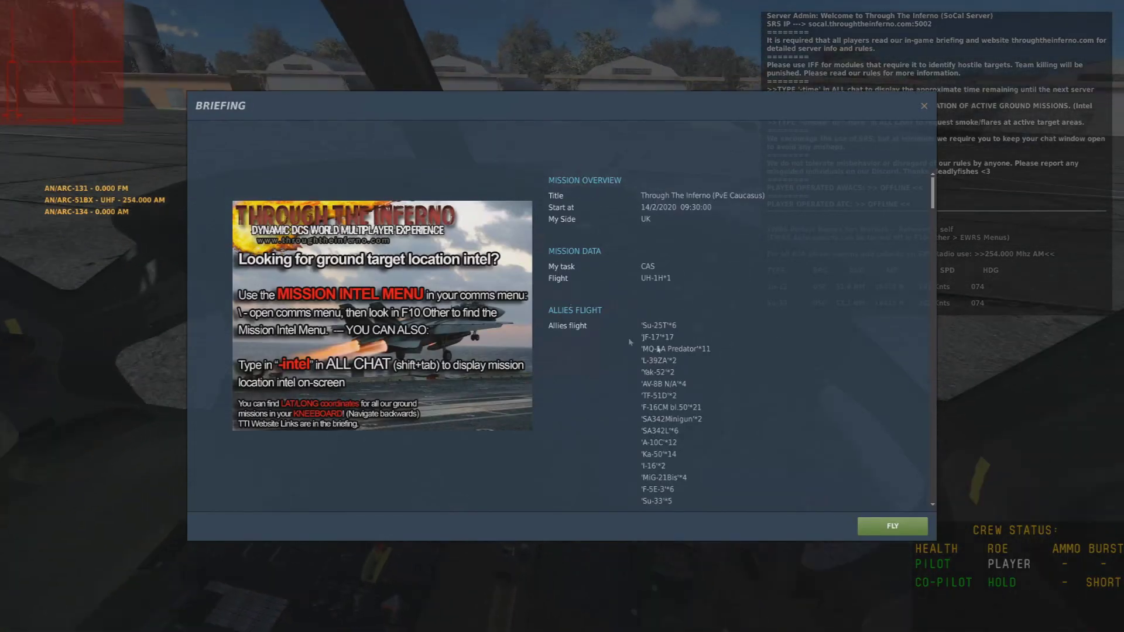
{"action": "scroll", "coordinate": [632, 357], "scroll_direction": "down", "scroll_amount": 10}
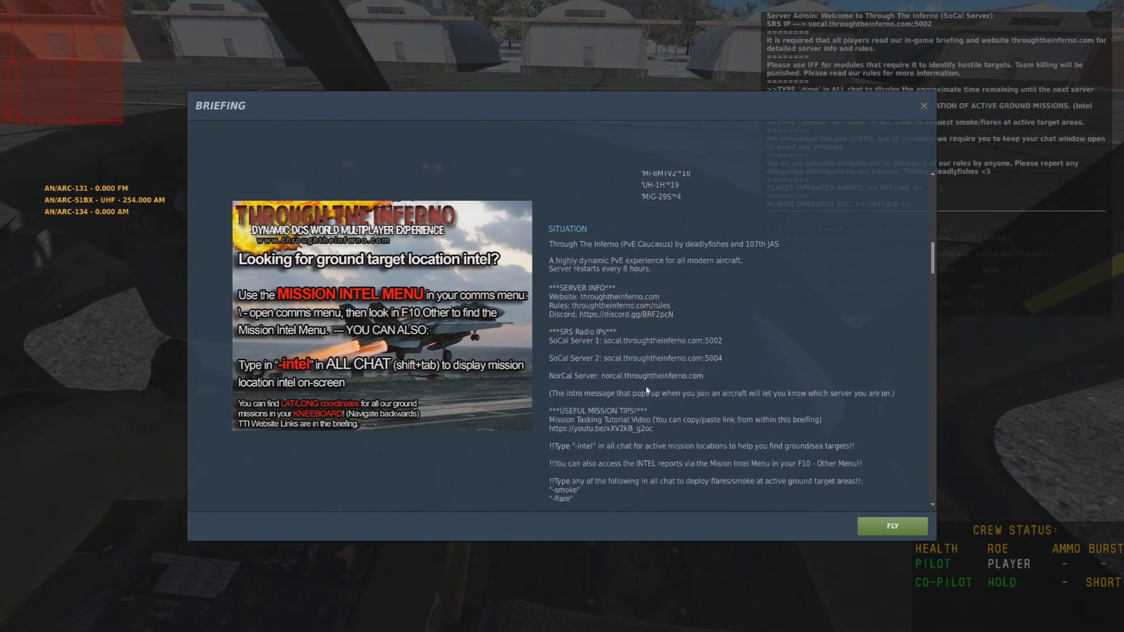
{"action": "scroll", "coordinate": [652, 396], "scroll_direction": "down", "scroll_amount": 3}
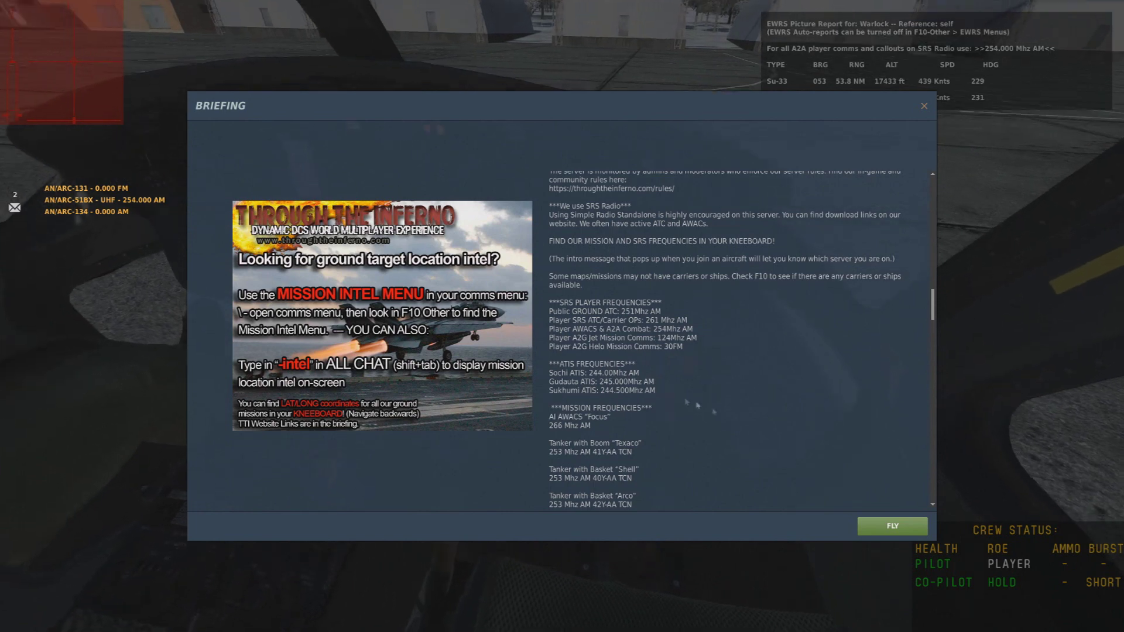
{"action": "left_click", "coordinate": [892, 526]}
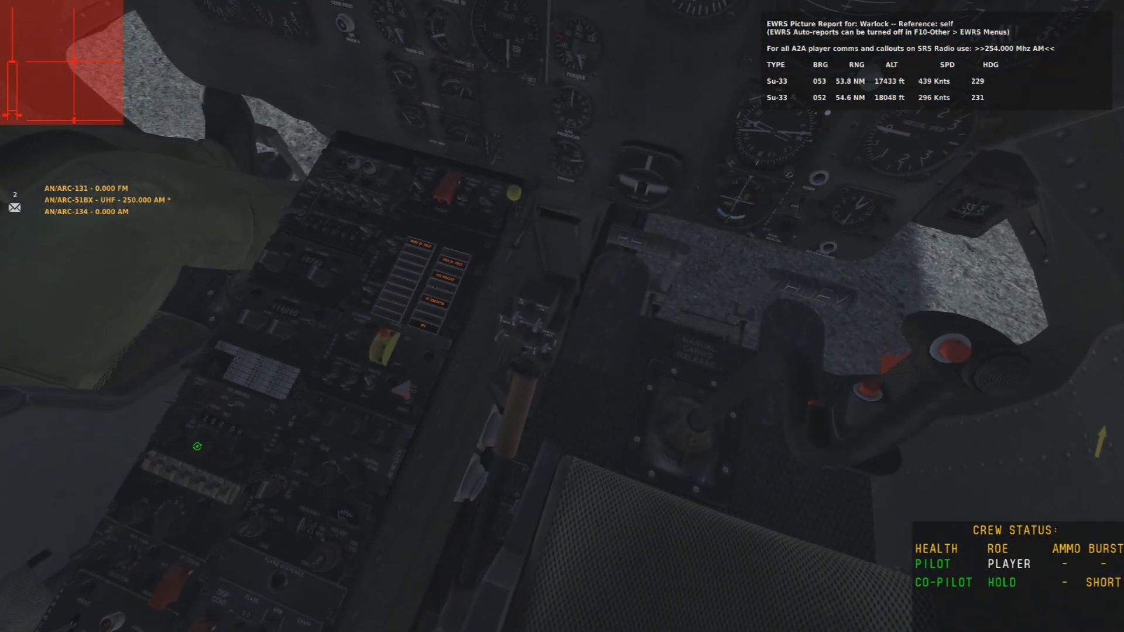
Retune the AN/ARC-51BX UHF radio in the Huey cockpit to 234.000 AM.
{"action": "scroll", "coordinate": [197, 447], "scroll_direction": "up", "scroll_amount": 1}
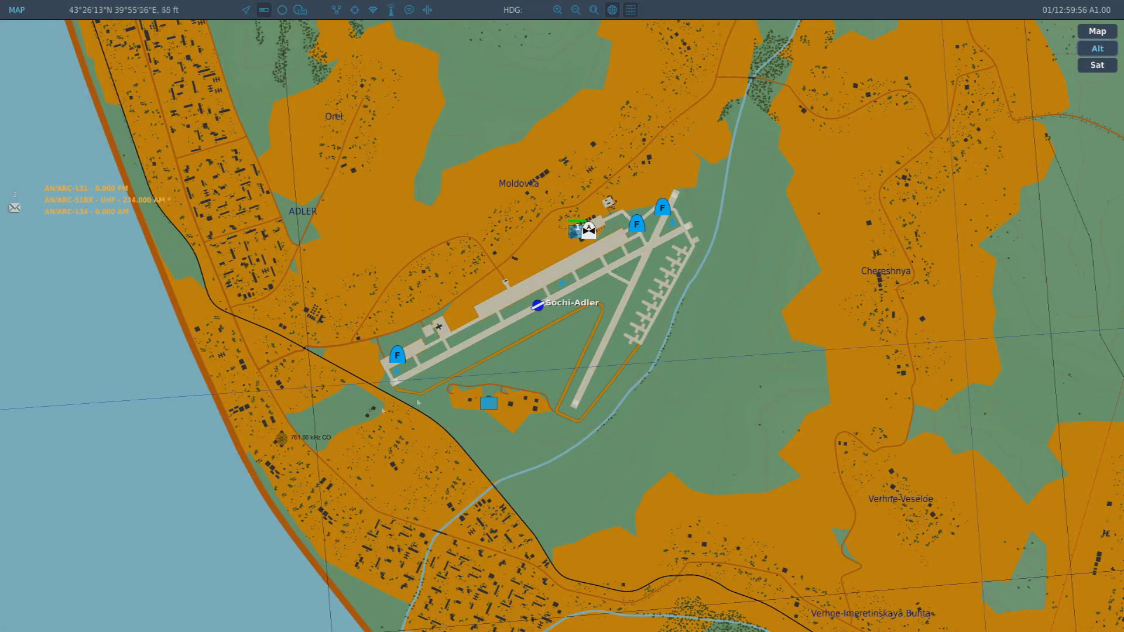
Examine the Sochi-Adler airfield's parking spots, runways and the F-14B unit near the runway on the map, and return to the cockpit.
{"action": "scroll", "coordinate": [407, 386], "scroll_direction": "up", "scroll_amount": 10}
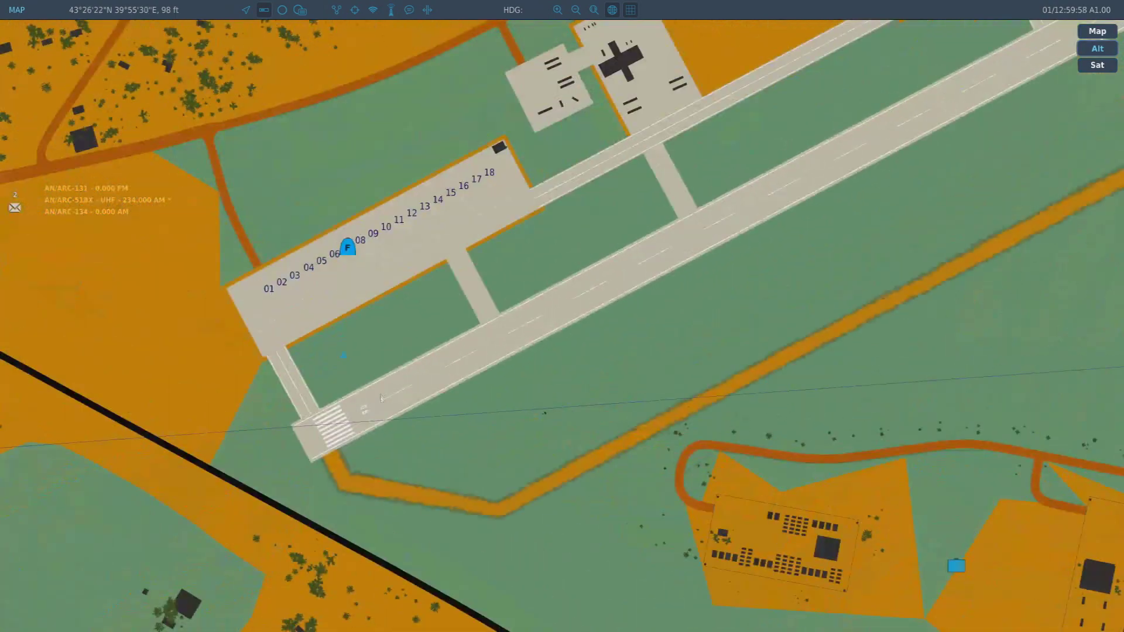
{"action": "scroll", "coordinate": [388, 413], "scroll_direction": "down", "scroll_amount": 10}
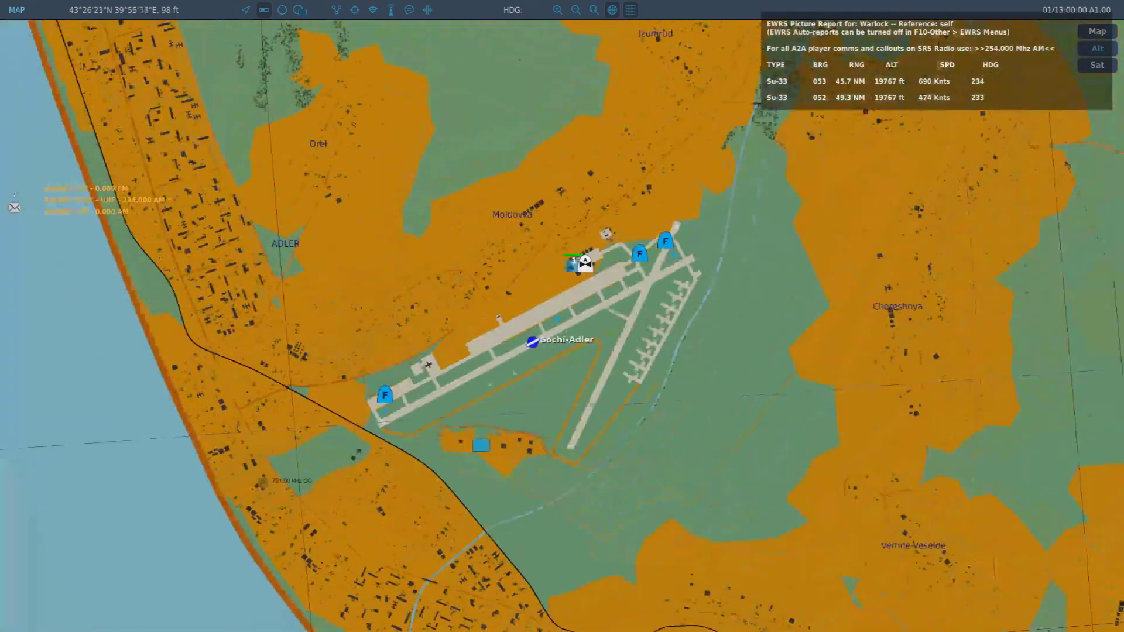
{"action": "scroll", "coordinate": [666, 243], "scroll_direction": "up", "scroll_amount": 5}
{"action": "left_click", "coordinate": [667, 241]}
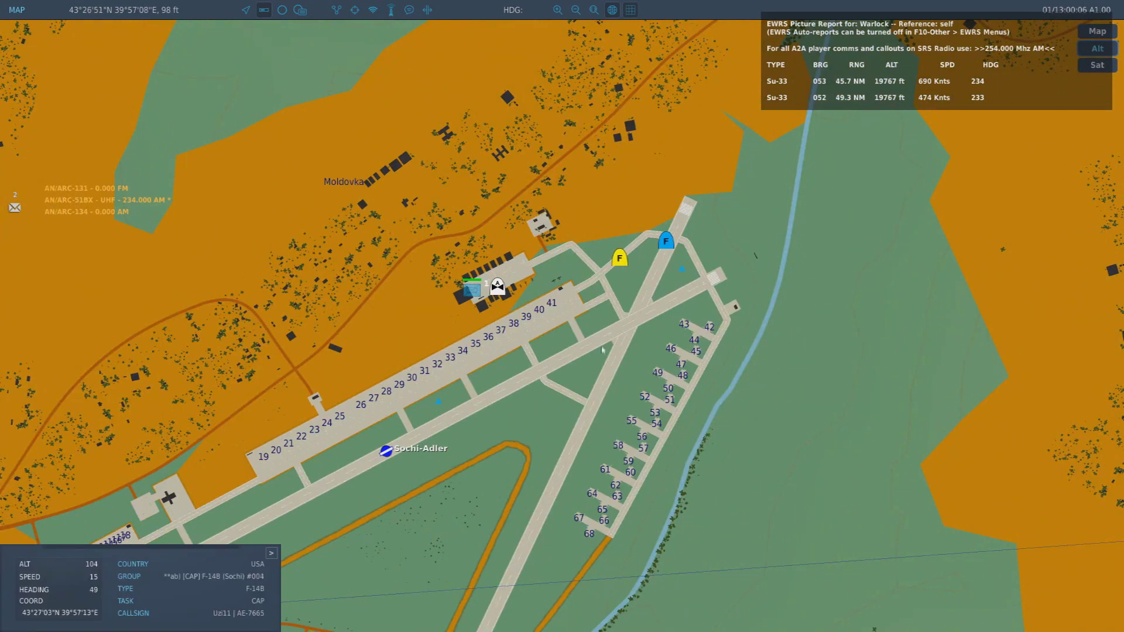
{"action": "left_click_drag", "start_coordinate": [586, 375], "coordinate": [609, 329]}
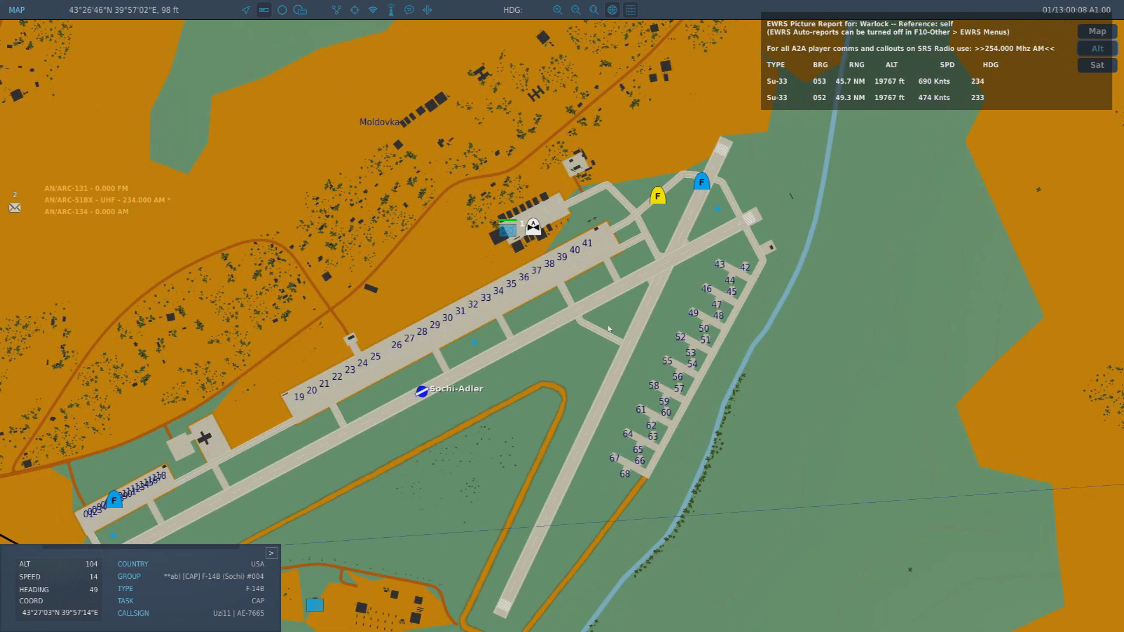
{"action": "left_click_drag", "start_coordinate": [514, 404], "coordinate": [553, 379]}
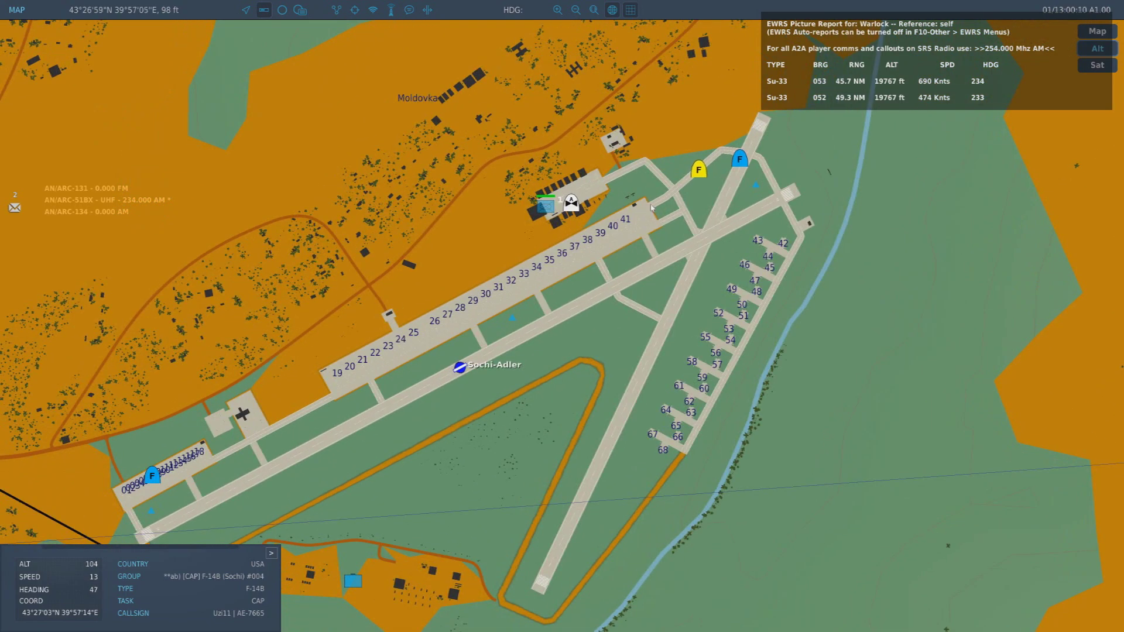
{"action": "left_click_drag", "start_coordinate": [381, 366], "coordinate": [532, 250]}
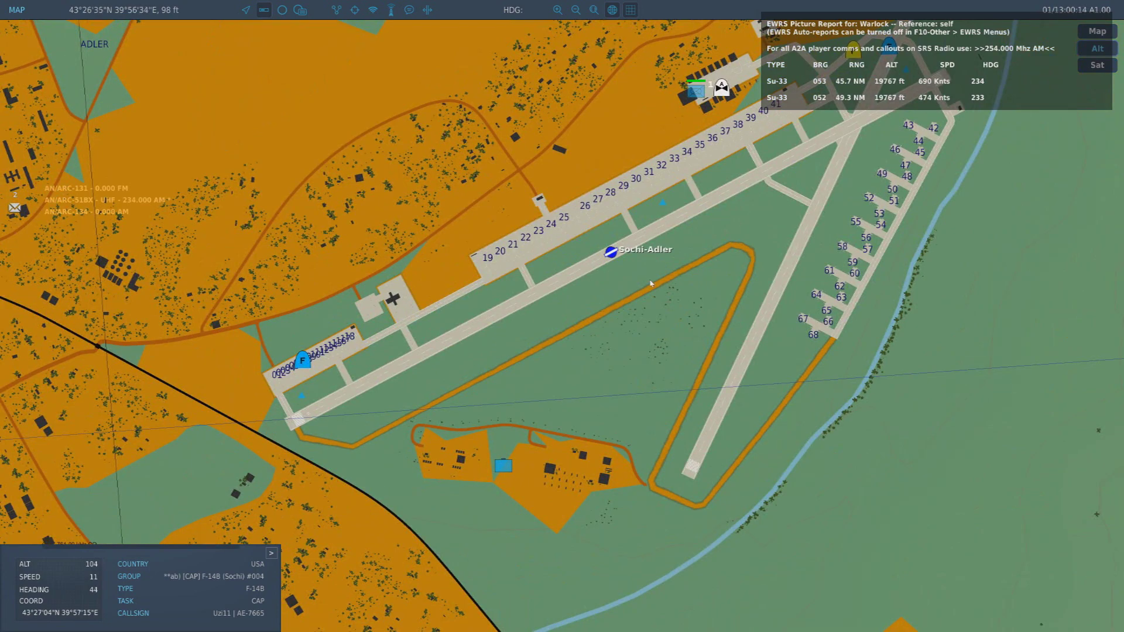
{"action": "key", "text": "F1"}
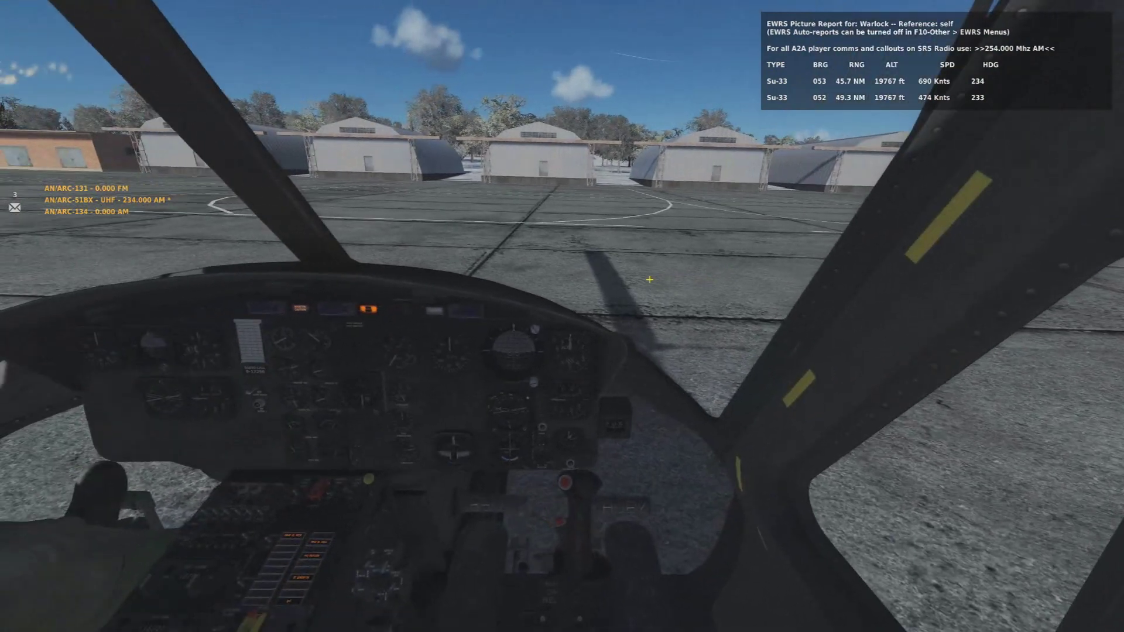
Open the kneeboard and page through it to the Sochi (URSS/AER) airfield chart listing the tower and AWACS frequencies.
{"action": "key", "text": "shift+k"}
{"action": "key", "text": "bracketright"}
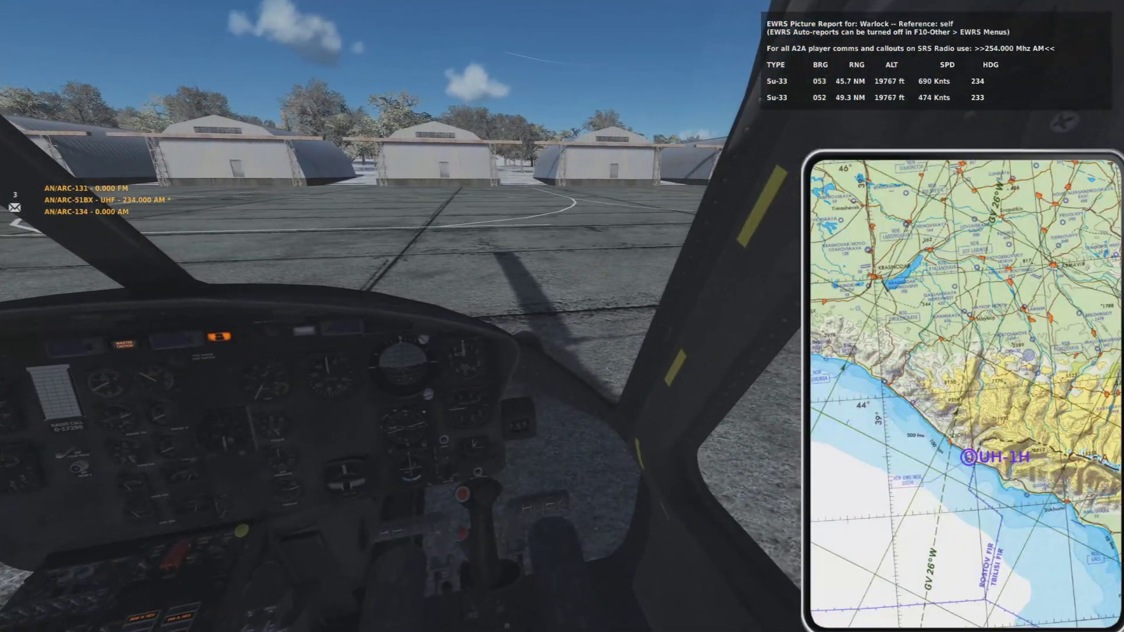
{"action": "key", "text": "bracketright"}
{"action": "key", "text": "bracketright"}
{"action": "key", "text": "bracketright"}
{"action": "key", "text": "bracketright"}
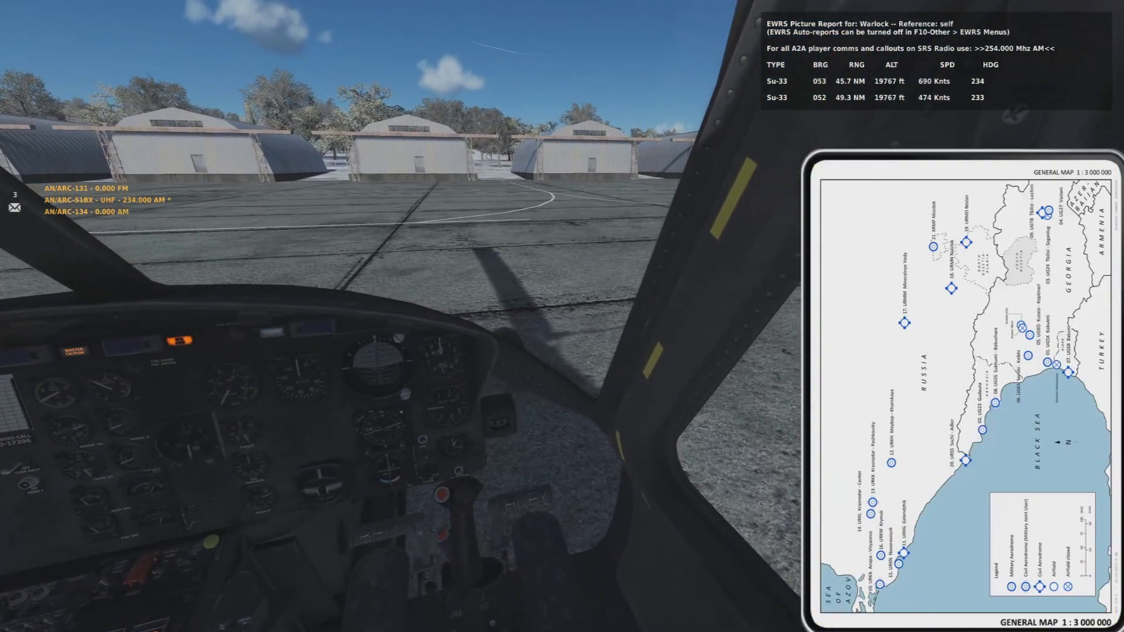
{"action": "key", "text": "bracketright"}
{"action": "key", "text": "bracketright"}
{"action": "key", "text": "bracketright"}
{"action": "key", "text": "bracketright"}
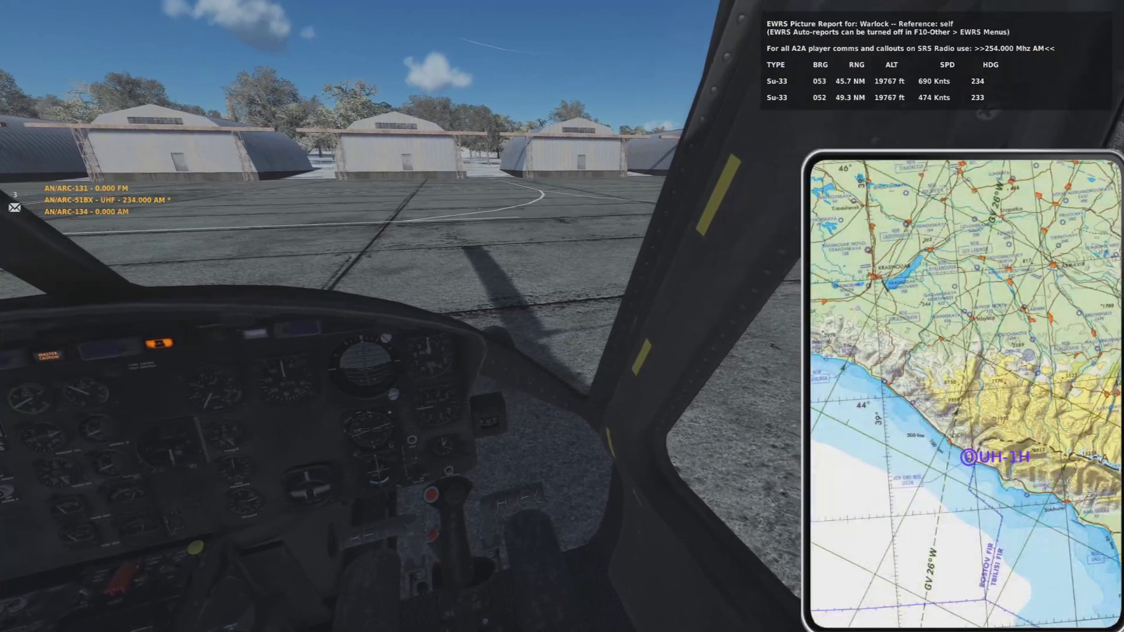
{"action": "key", "text": "bracketright"}
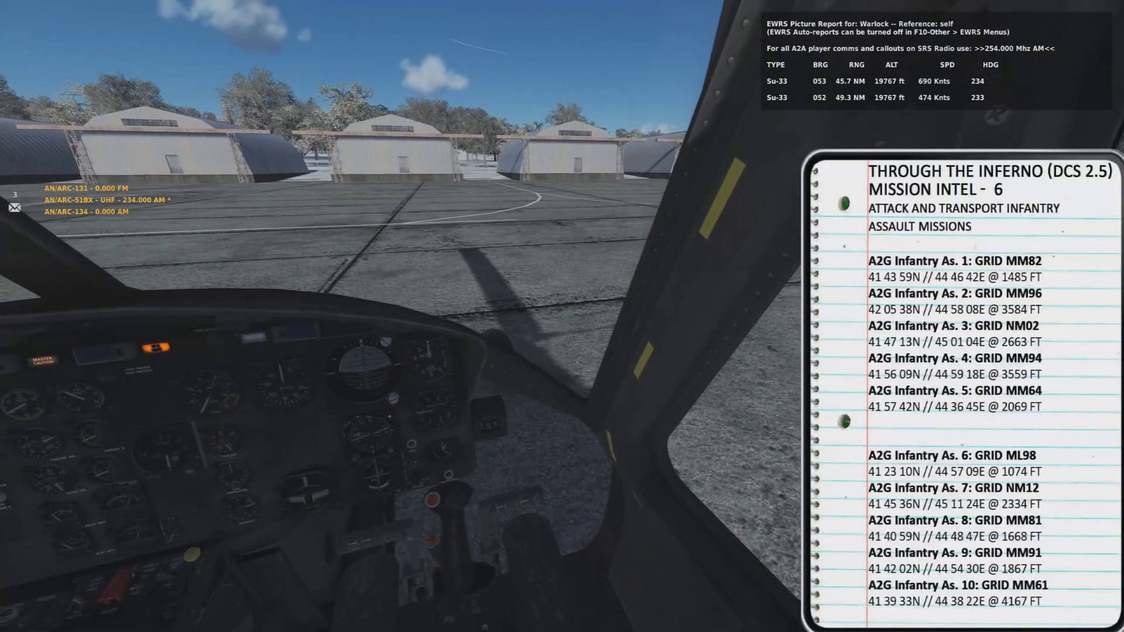
{"action": "key", "text": "bracketright"}
{"action": "key", "text": "bracketright"}
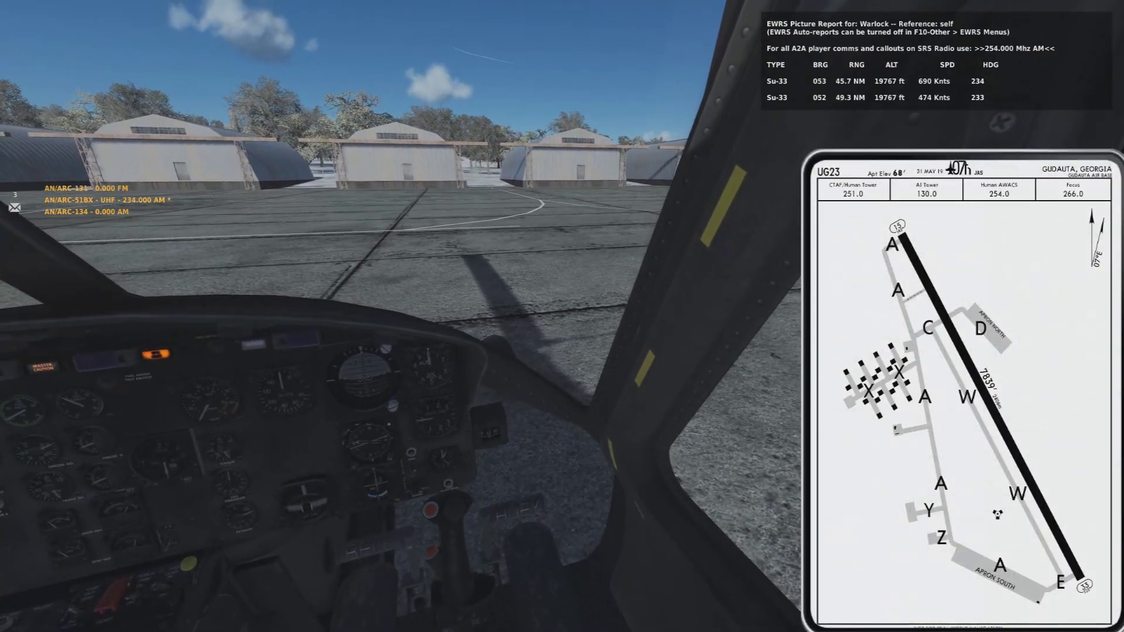
{"action": "key", "text": "bracketleft"}
{"action": "key", "text": "bracketright"}
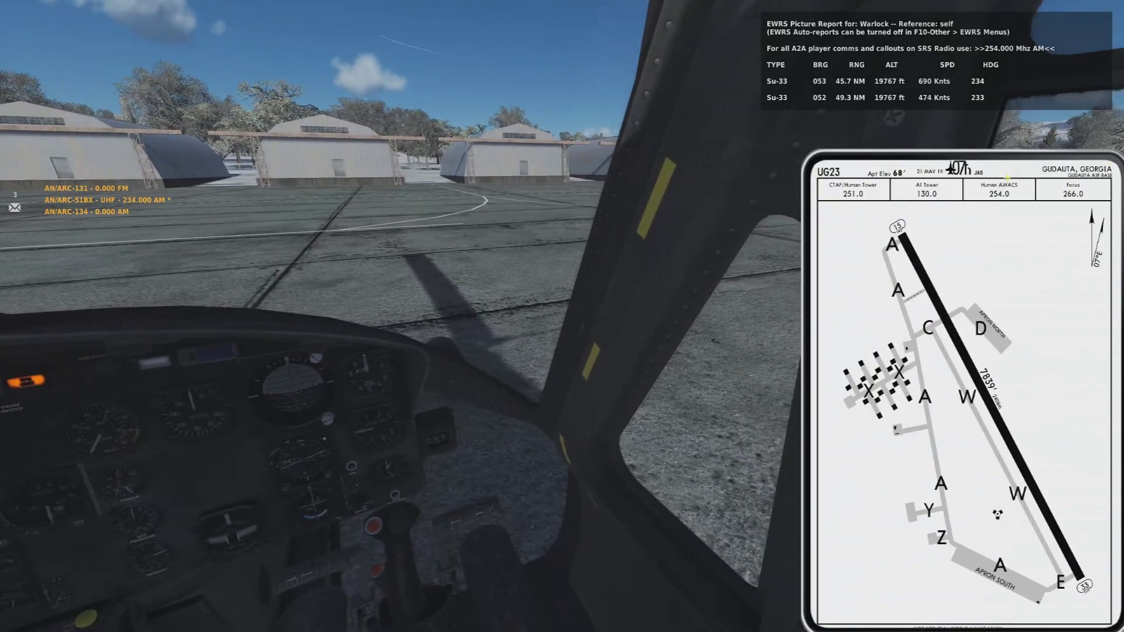
{"action": "key", "text": "bracketright"}
{"action": "key", "text": "bracketright"}
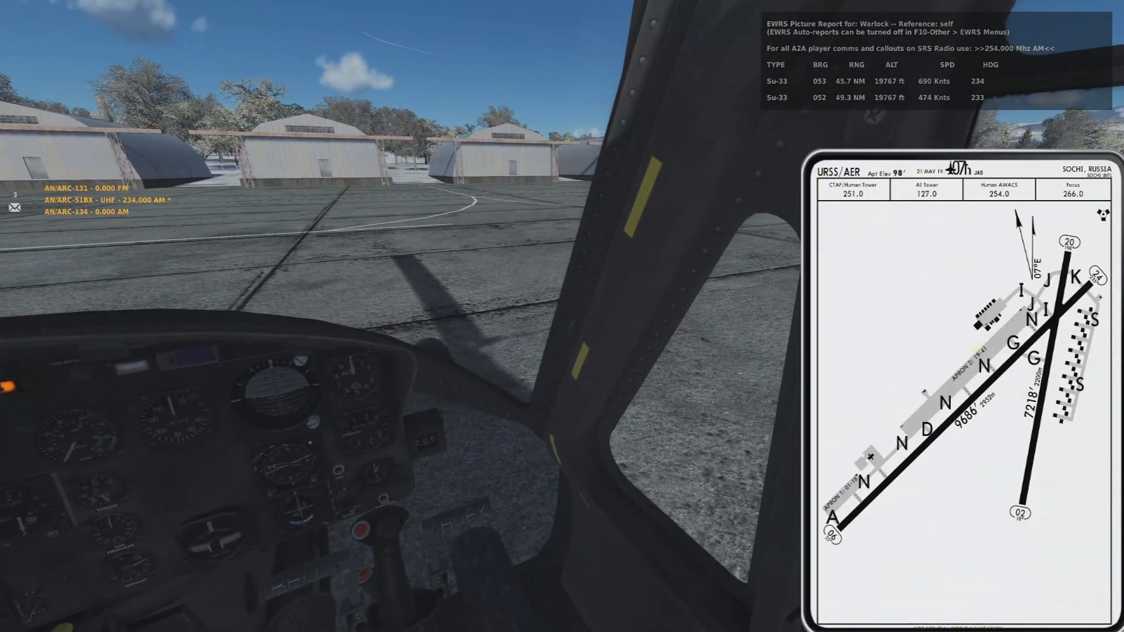